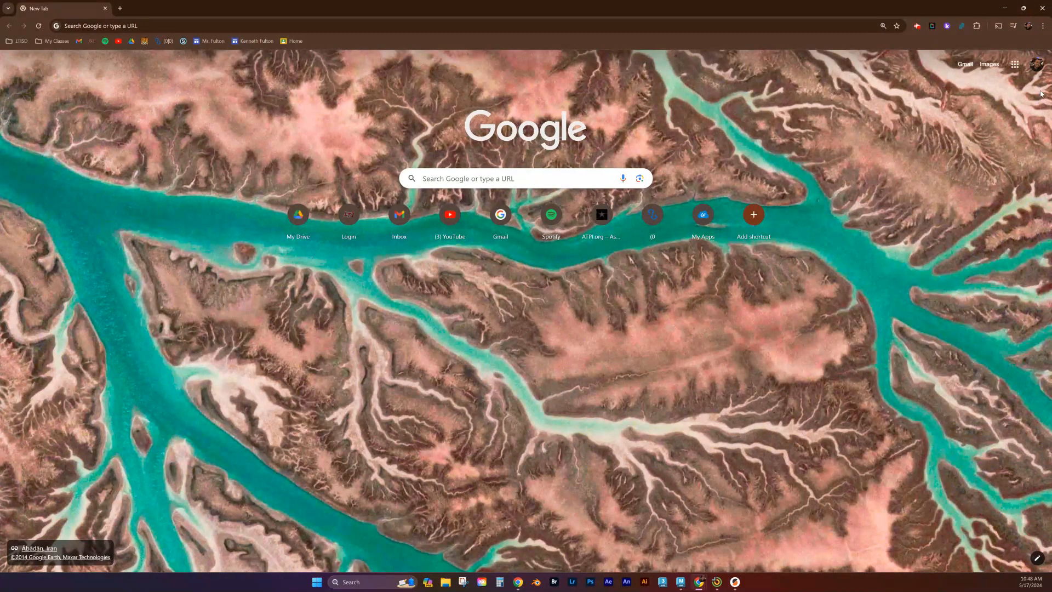
# Step: Open Google Sites and create a new blank site from the template gallery
pyautogui.click(1015, 66)
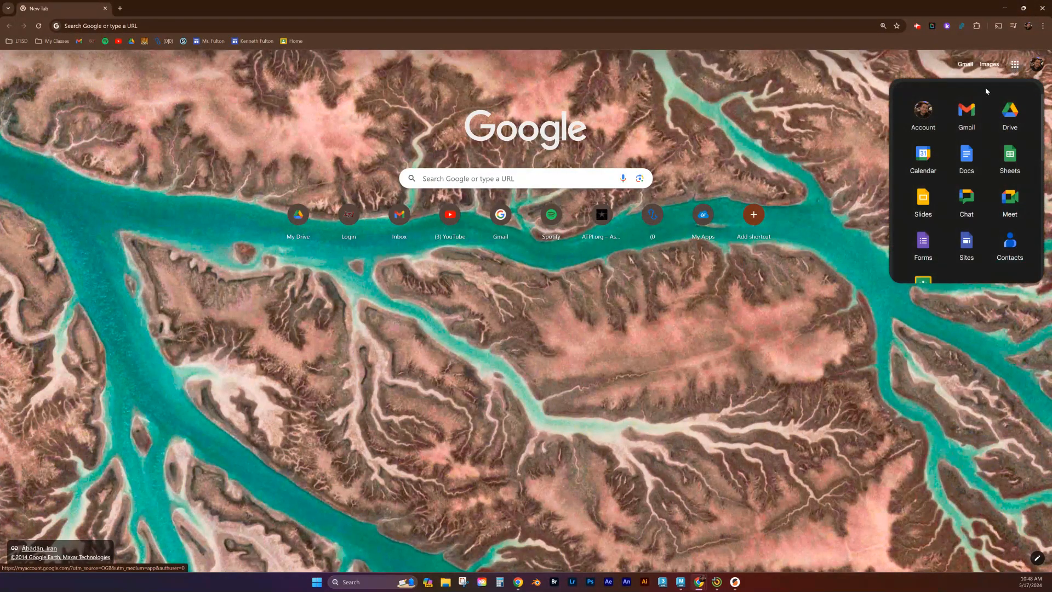
pyautogui.click(966, 250)
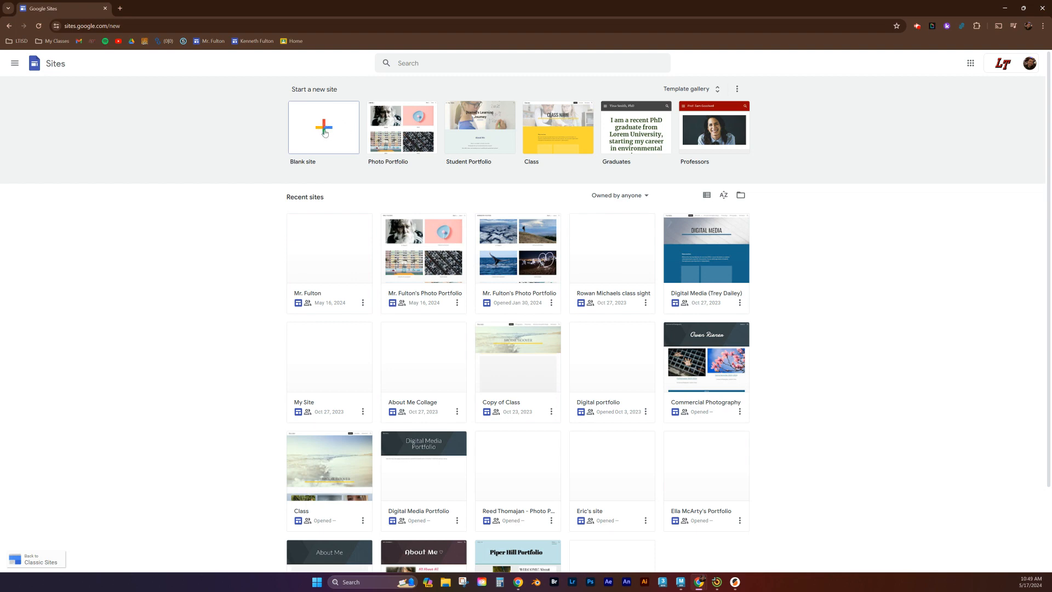
pyautogui.click(711, 95)
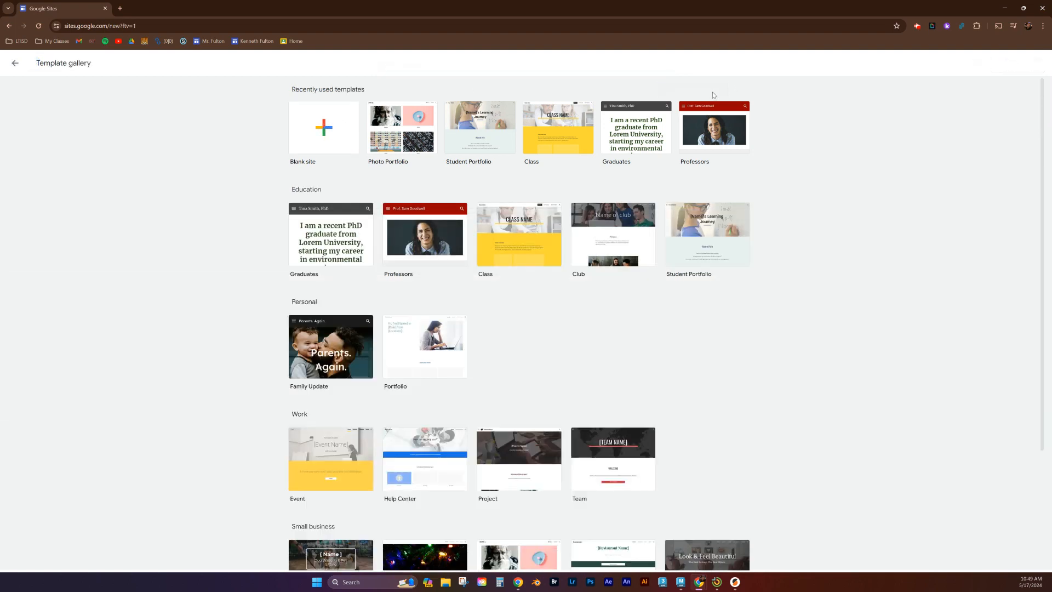
pyautogui.scroll(-3, 469, 278)
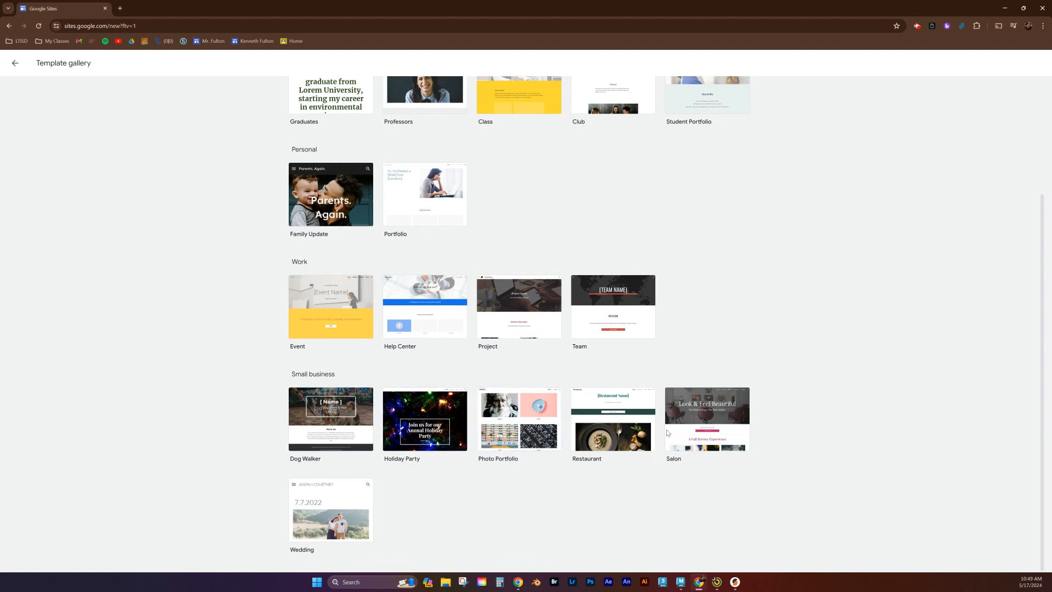
pyautogui.scroll(3, 735, 410)
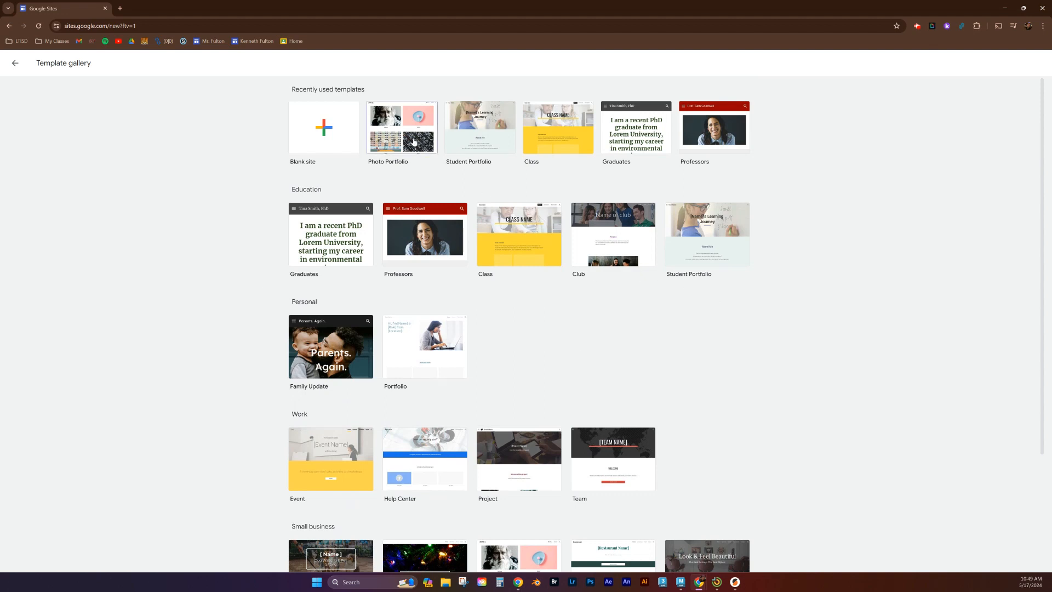
pyautogui.click(337, 144)
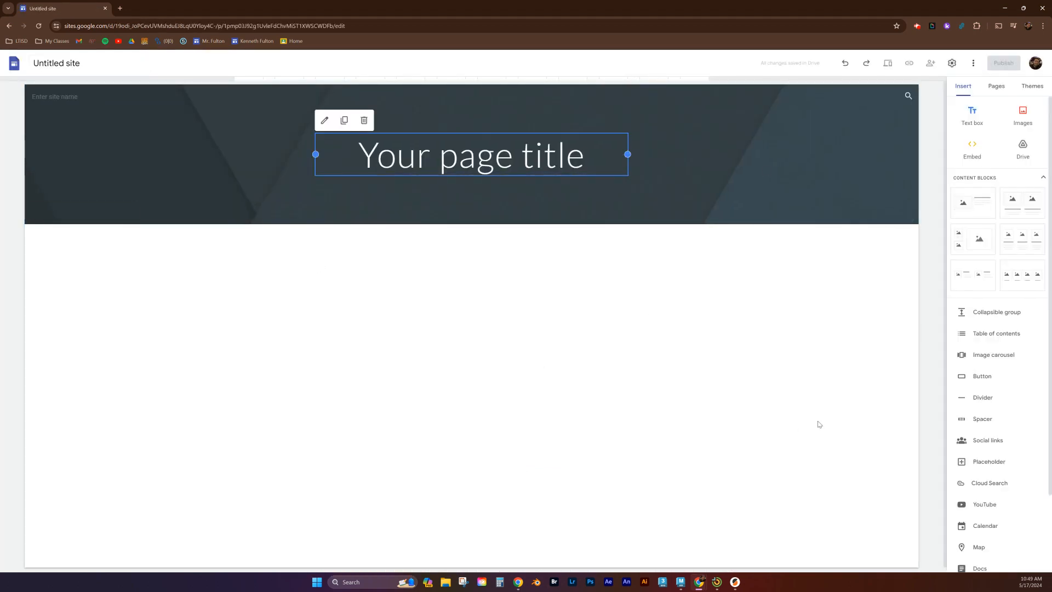
# Step: Rename the untitled site document with the teacher's title and surname
pyautogui.click(73, 69)
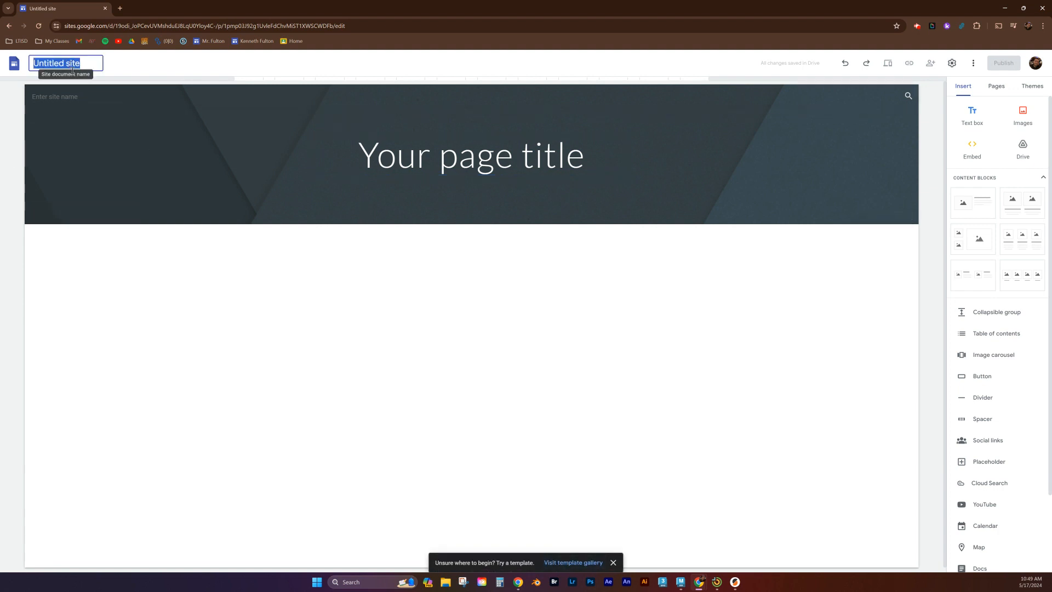
pyautogui.write('Mr. Fulton')
pyautogui.click(115, 172)
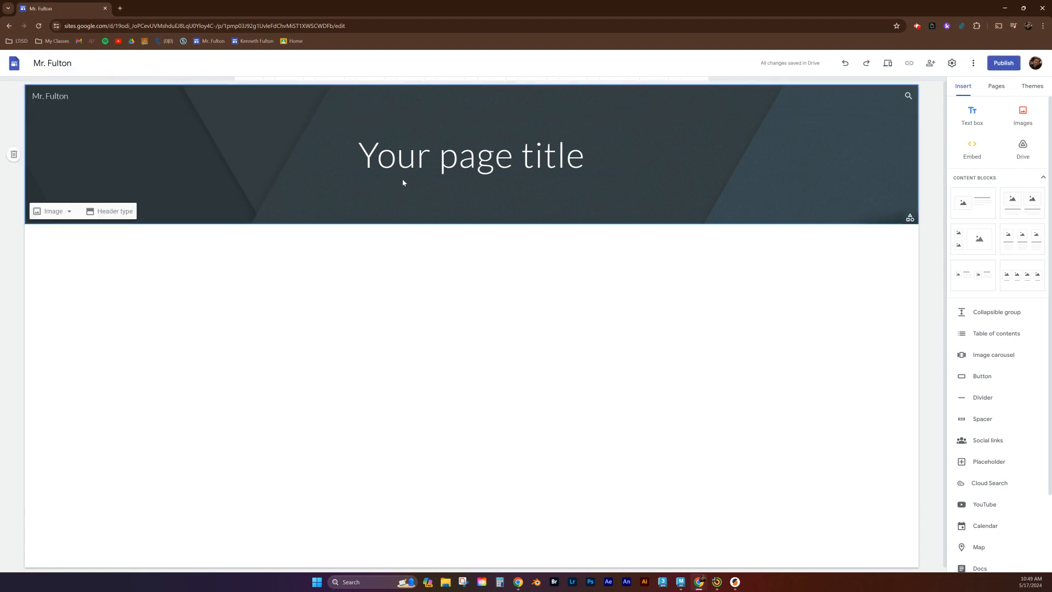
# Step: Replace the placeholder page title with the teacher's name in possessive form followed by "Animation"
pyautogui.click(497, 160)
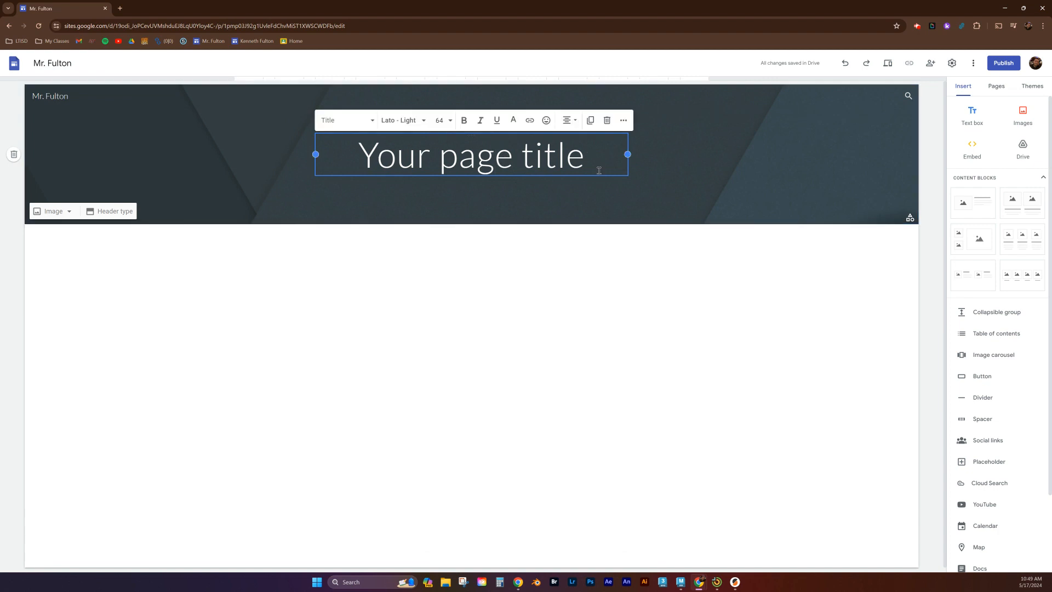
pyautogui.tripleClick(544, 160)
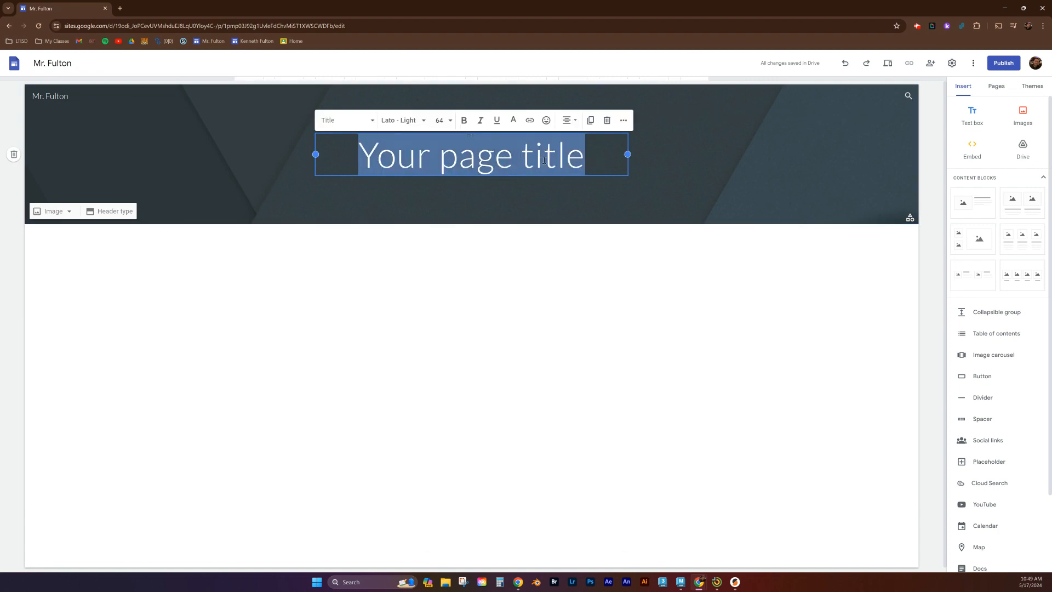
pyautogui.write('MR')
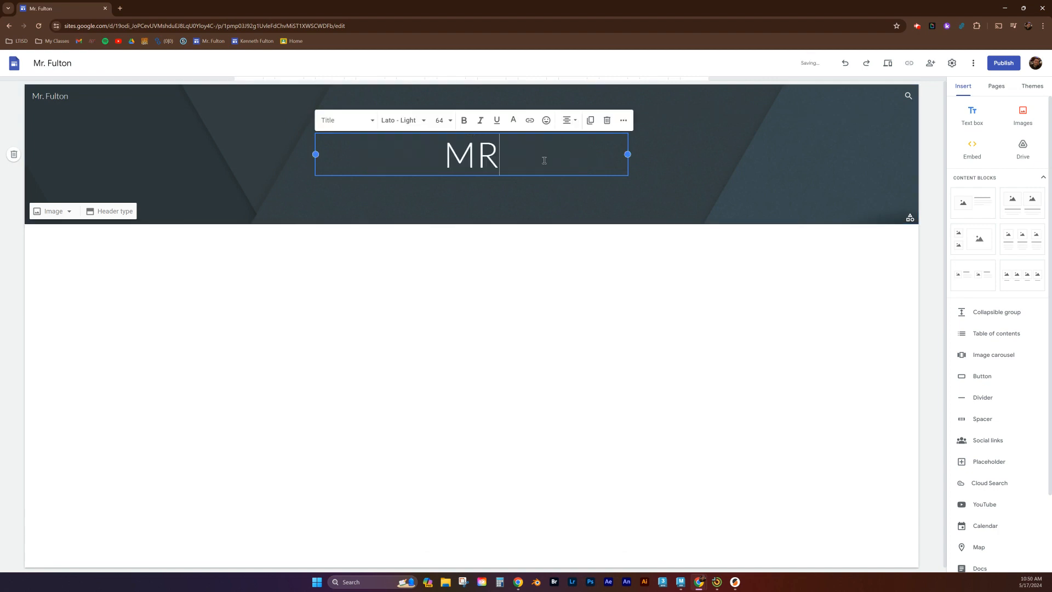
pyautogui.press('BackSpace')
pyautogui.write('r. Fulton')
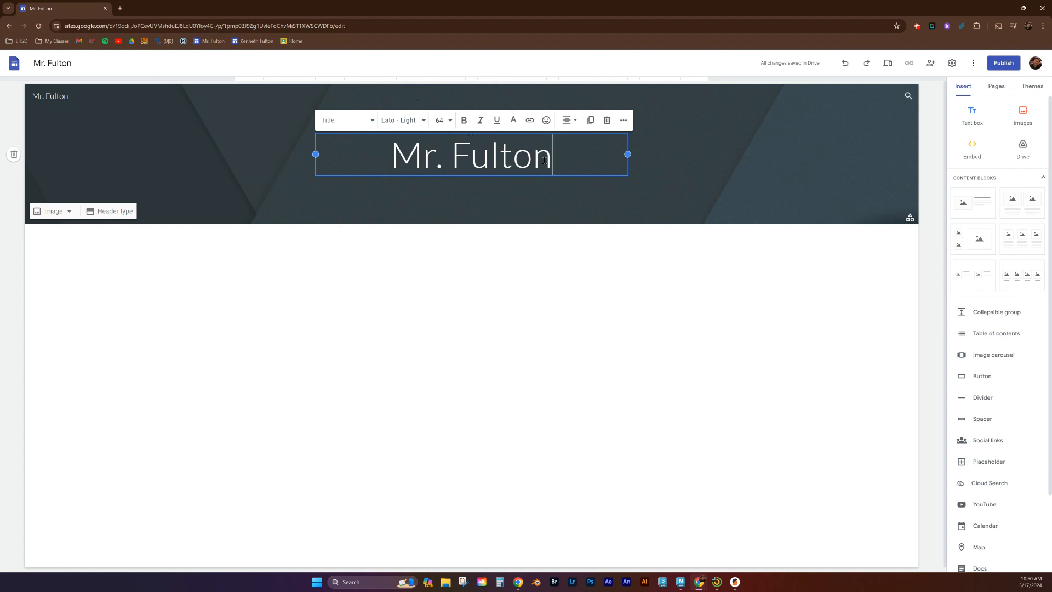
pyautogui.write("'s Animation")
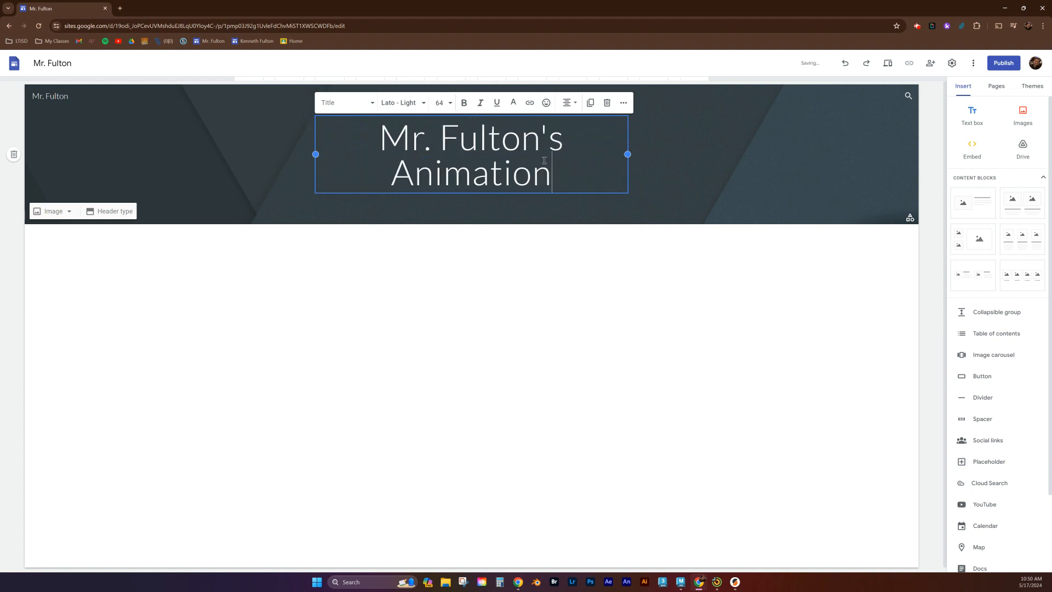
pyautogui.click(603, 206)
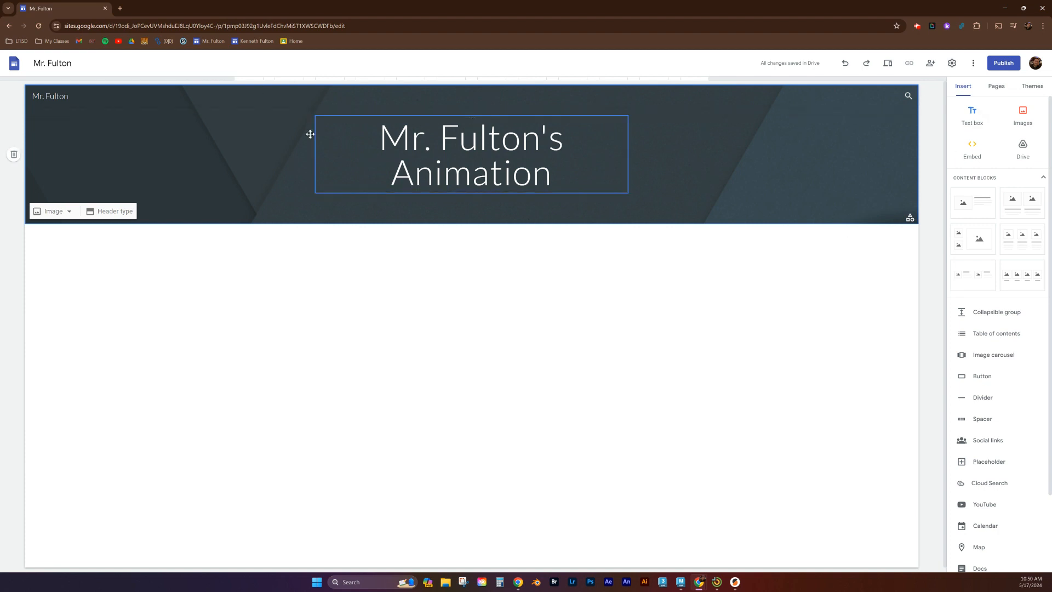
pyautogui.tripleClick(546, 153)
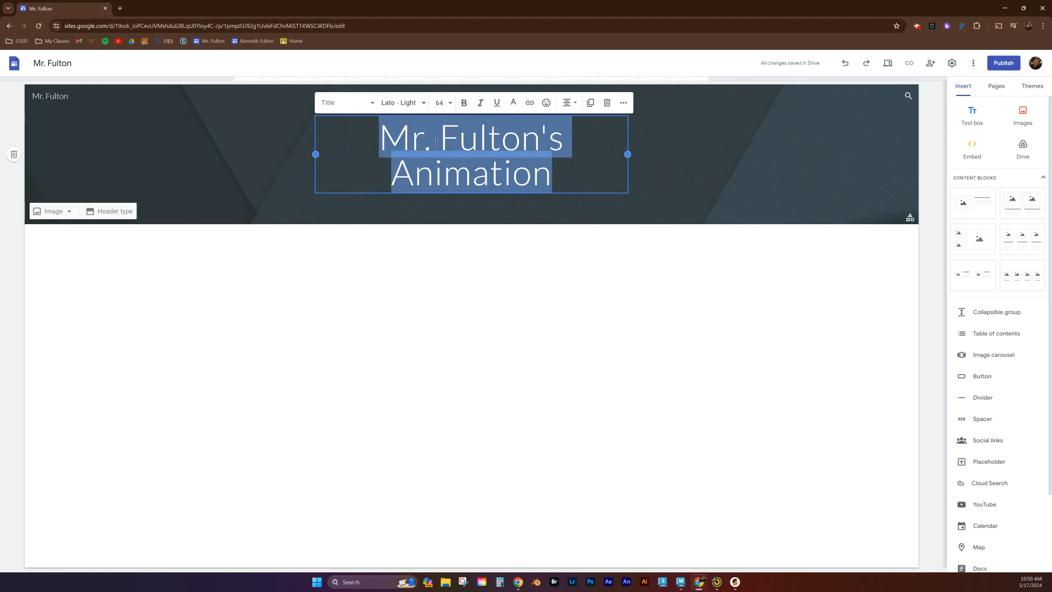
pyautogui.click(221, 189)
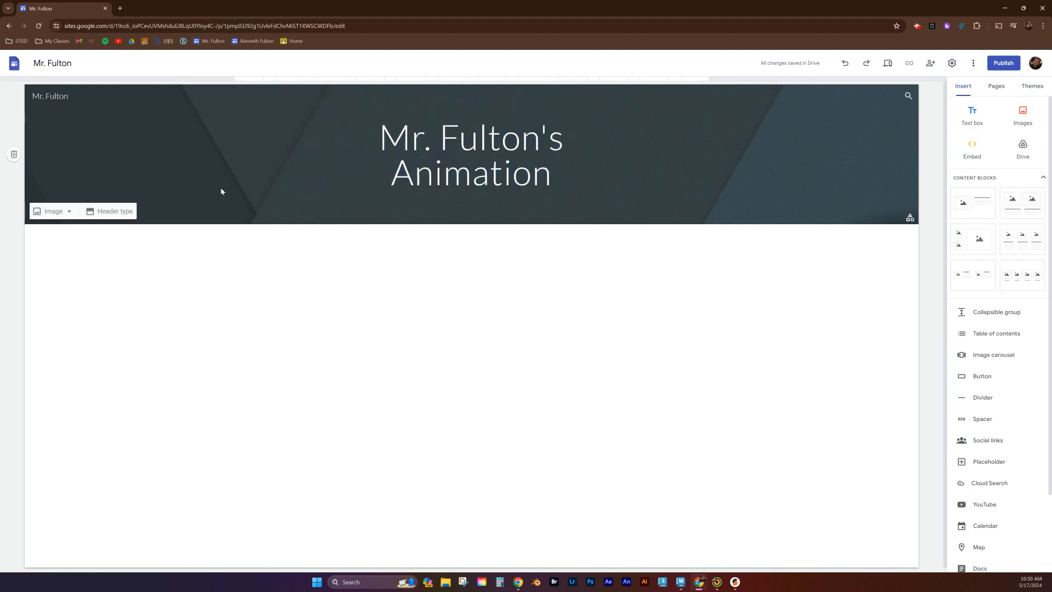
pyautogui.click(69, 214)
pyautogui.click(56, 256)
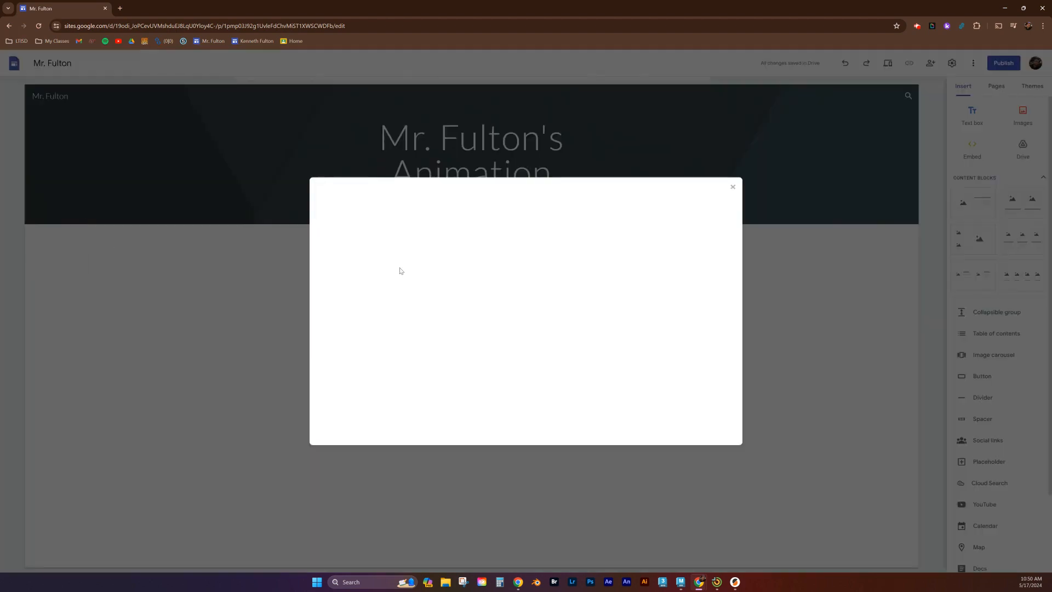
pyautogui.scroll(-3, 593, 357)
pyautogui.scroll(-2, 594, 357)
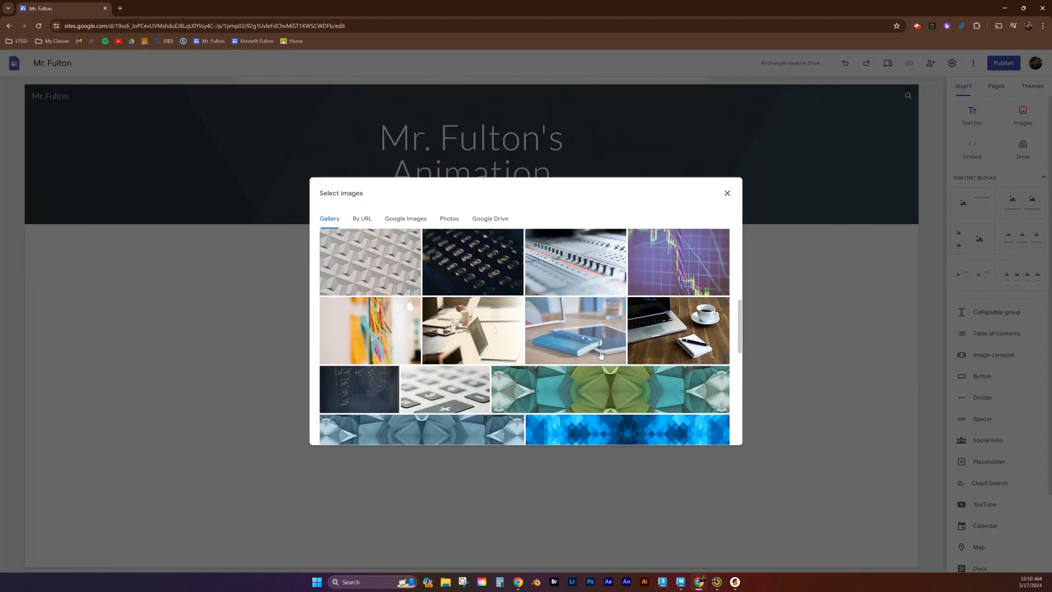
pyautogui.click(726, 194)
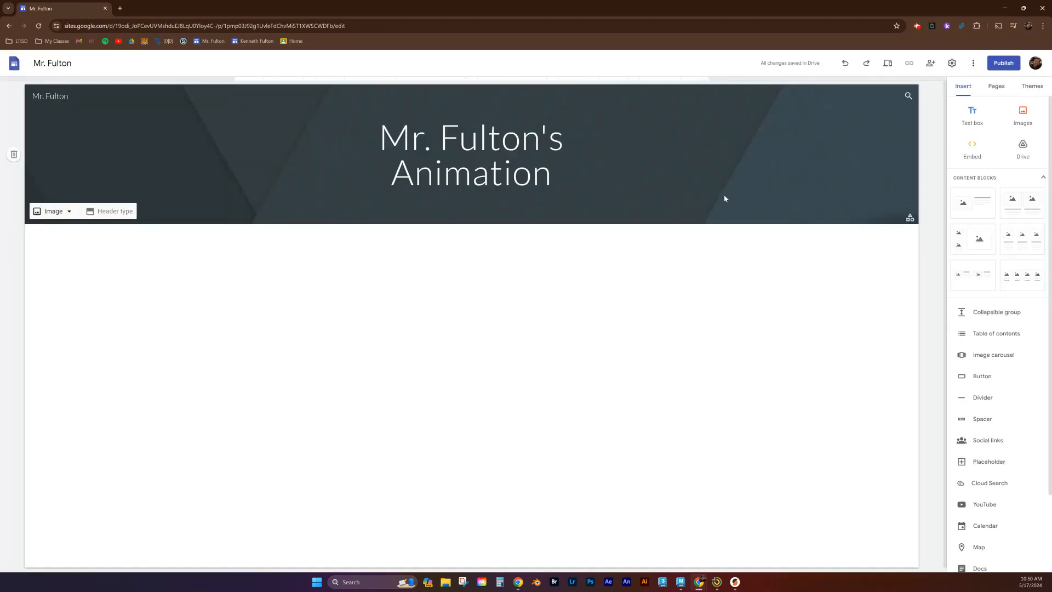
# Step: Upload the Pexels sunset sky photo ending in 4321069 from the Downloads folder as the header image
pyautogui.click(66, 212)
pyautogui.click(68, 240)
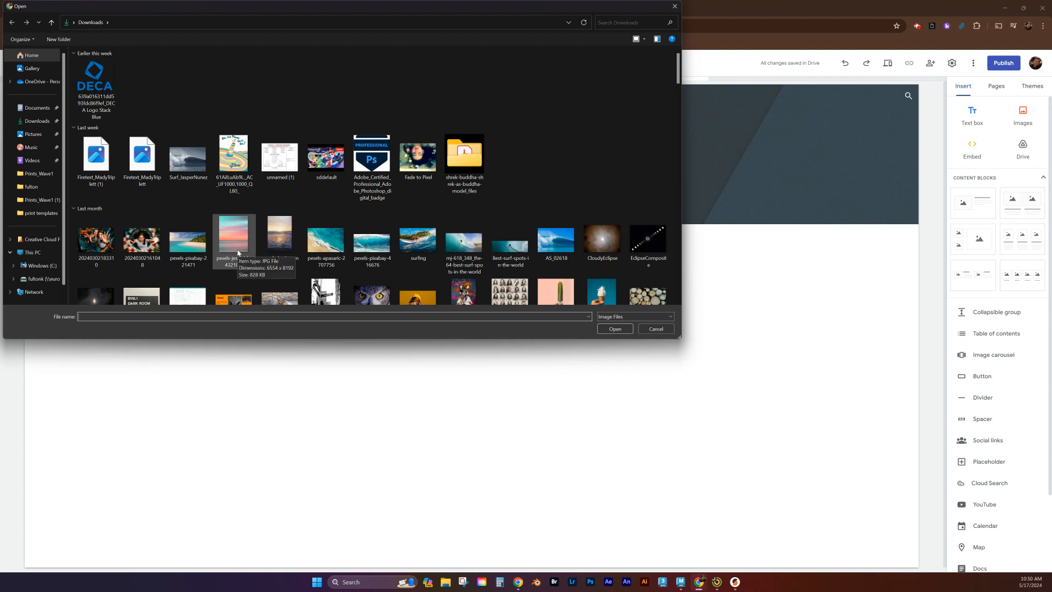
pyautogui.click(235, 241)
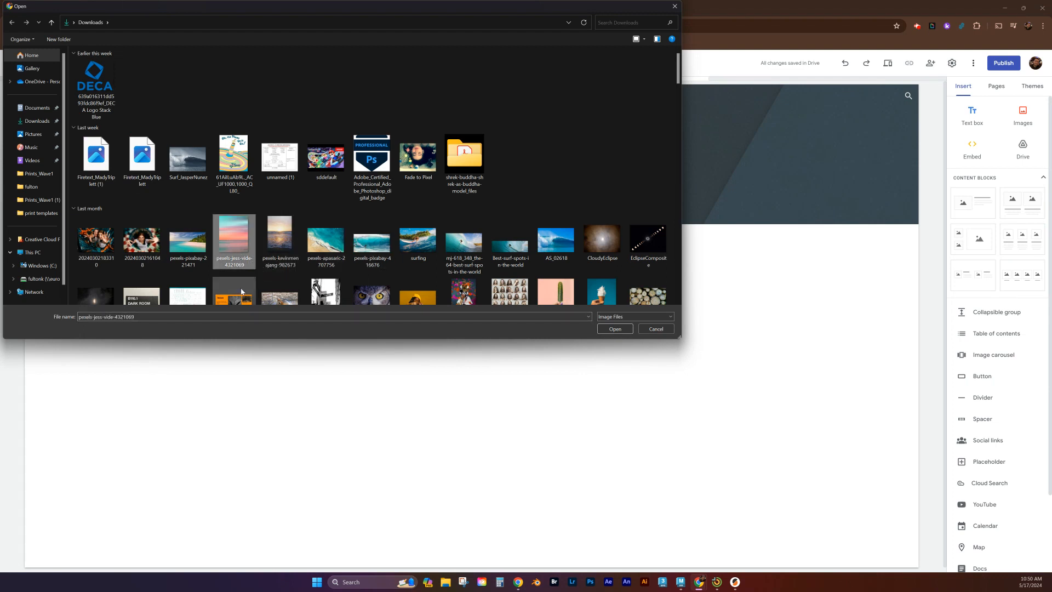
pyautogui.click(615, 329)
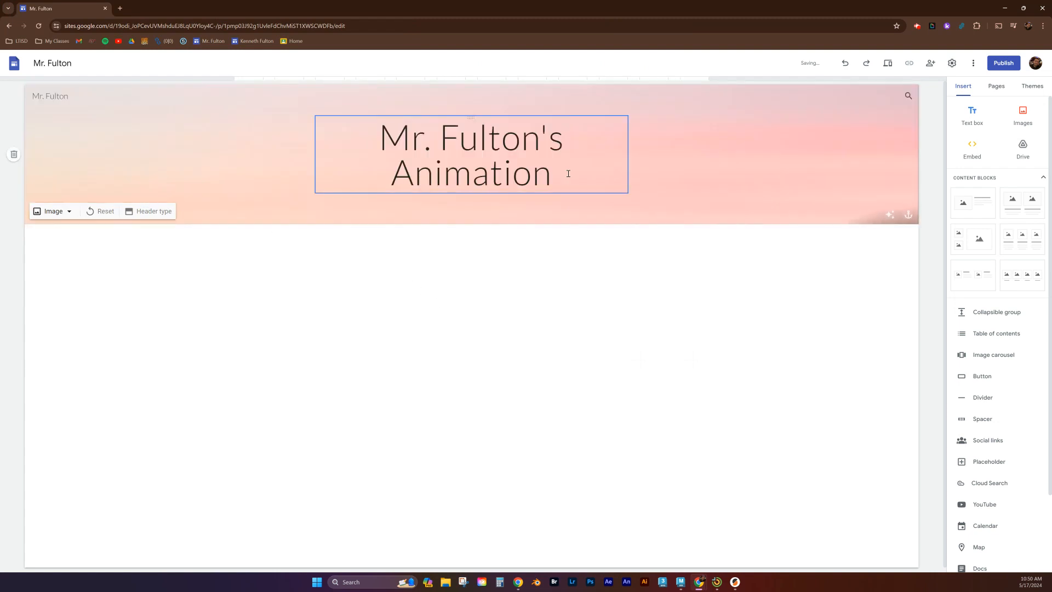
# Step: Toggle the header image's readability adjustment to compare both looks, and leave it turned off
pyautogui.click(893, 217)
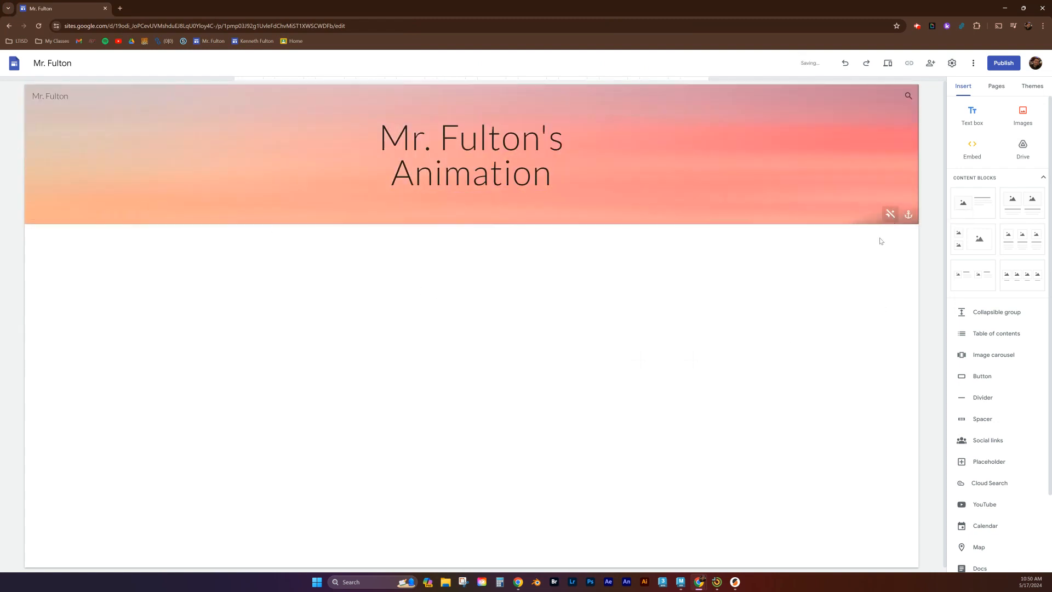
pyautogui.click(892, 215)
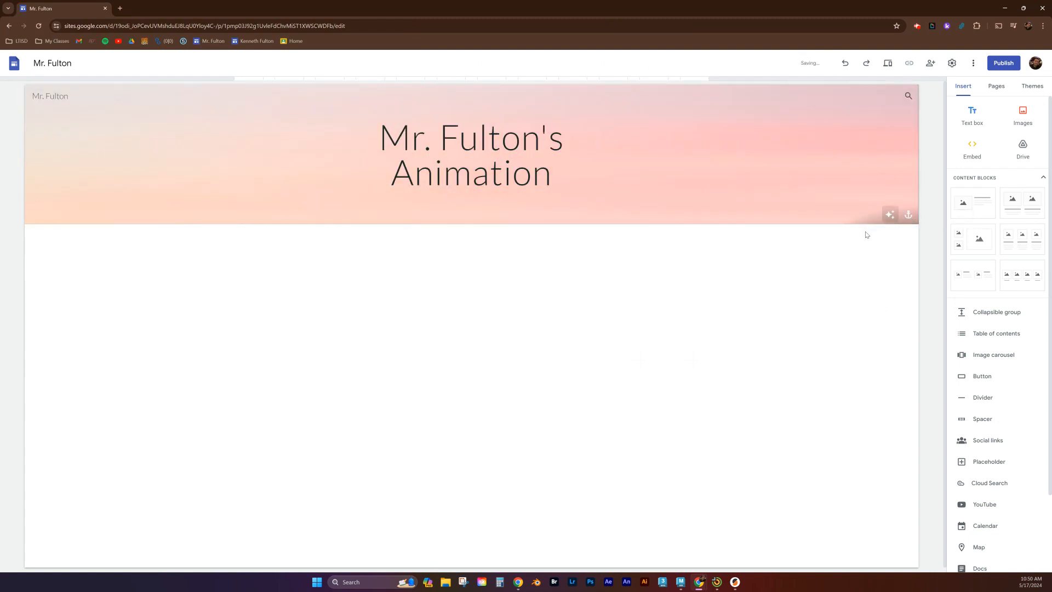
pyautogui.click(890, 215)
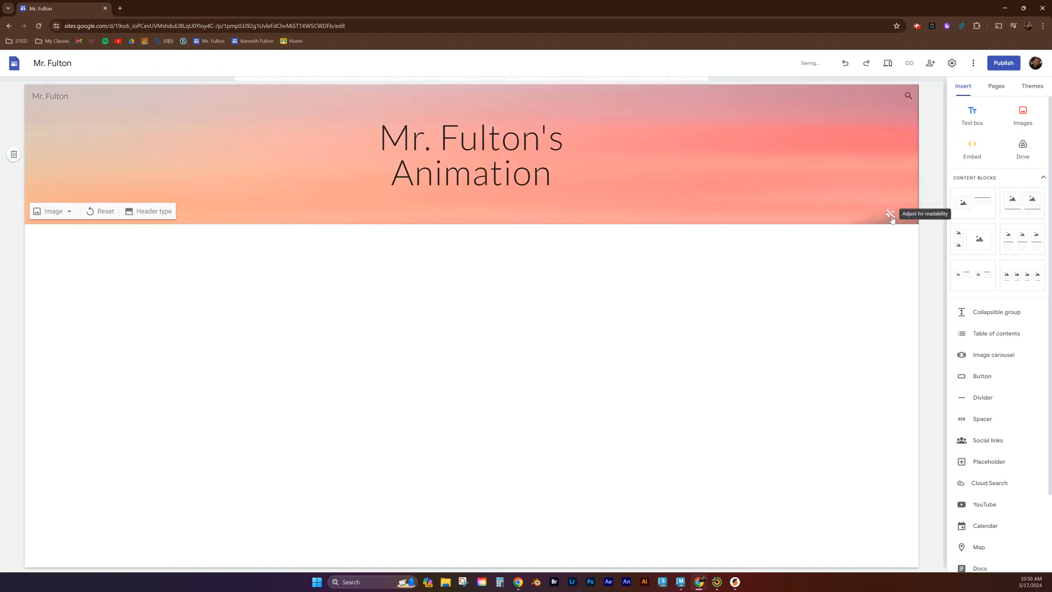
pyautogui.click(890, 215)
pyautogui.click(892, 216)
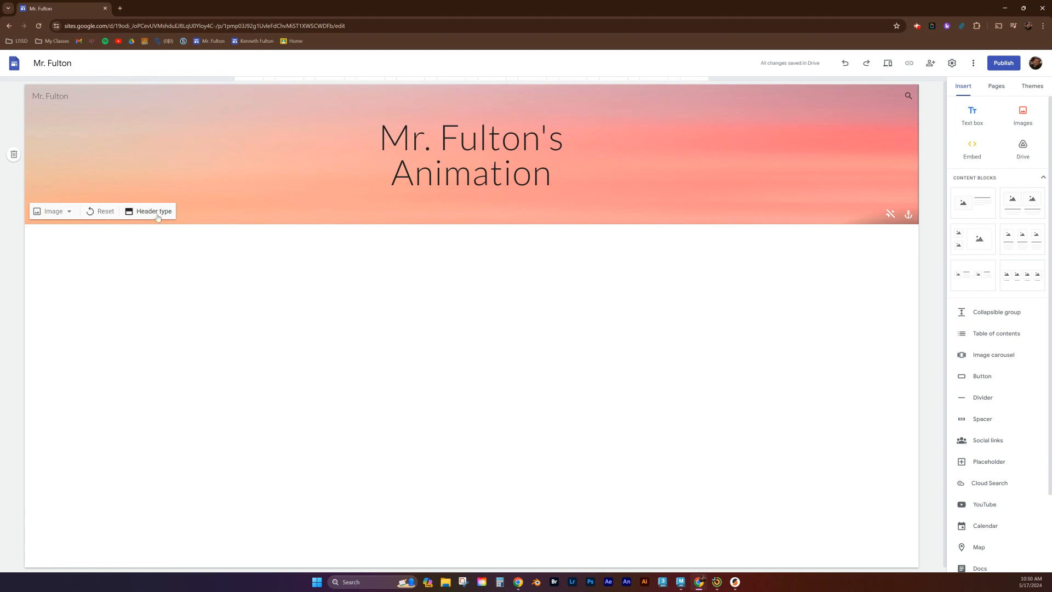
# Step: Try the Banner, Title only and Large banner header types, and set the header to Cover
pyautogui.click(154, 212)
pyautogui.click(77, 207)
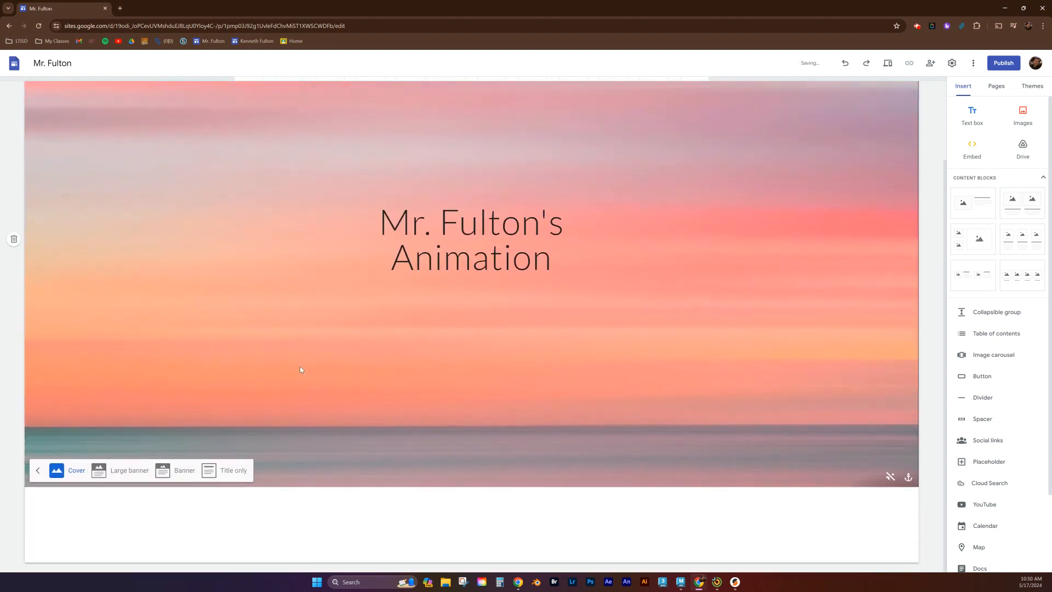
pyautogui.click(170, 471)
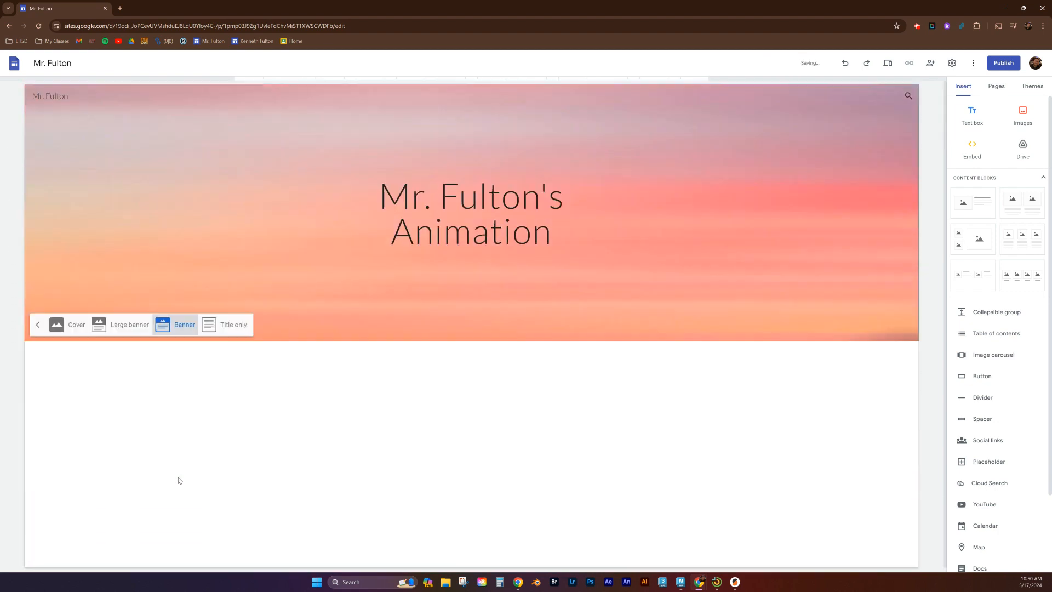
pyautogui.click(220, 209)
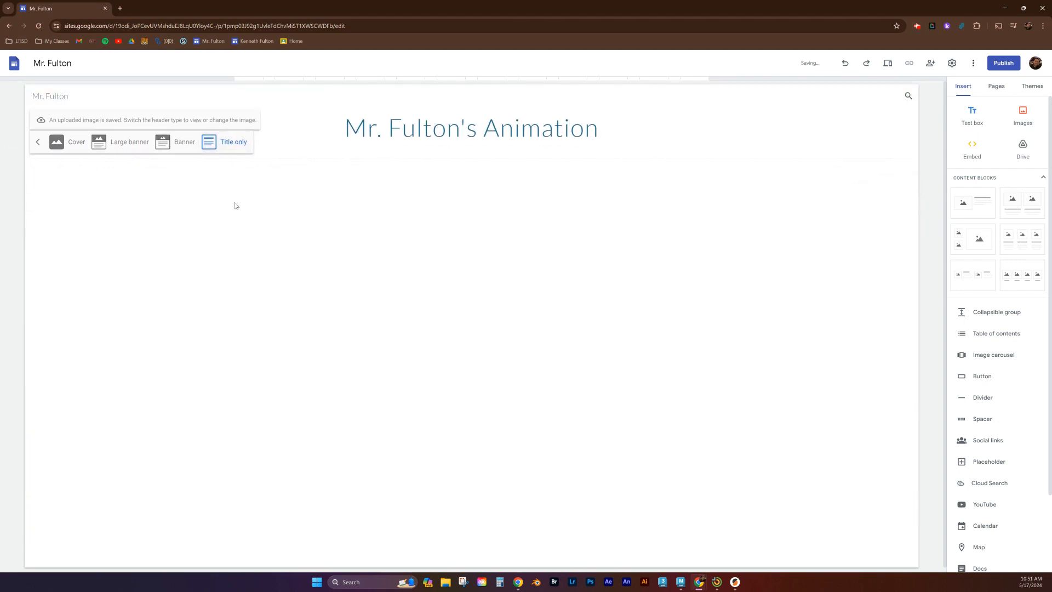
pyautogui.click(122, 147)
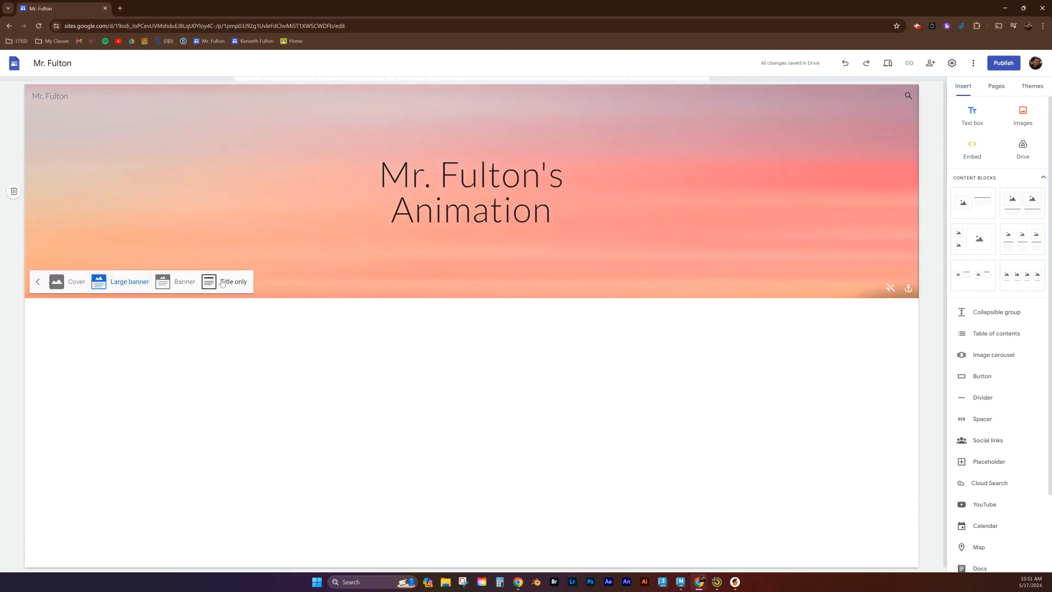
pyautogui.click(61, 282)
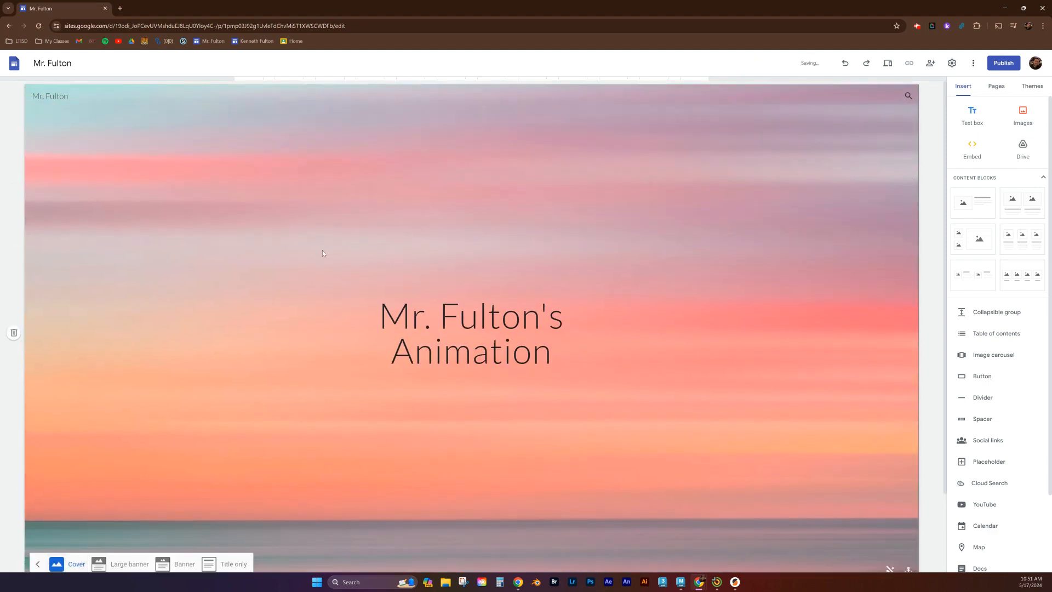
# Step: Make the whole page title bold and set its font size to 96
pyautogui.click(474, 323)
pyautogui.tripleClick(474, 324)
pyautogui.click(463, 280)
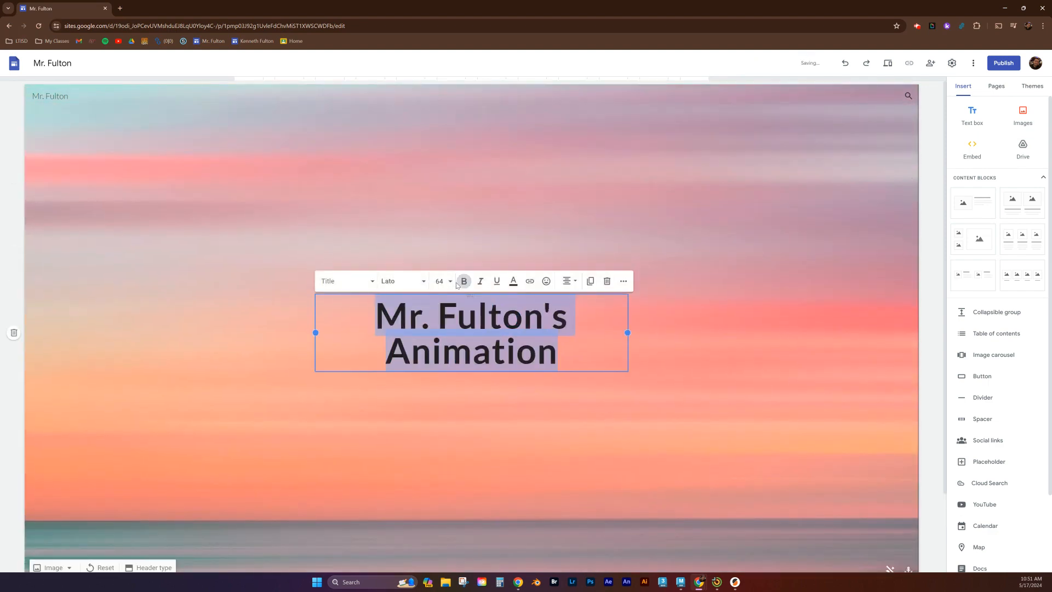
pyautogui.click(439, 281)
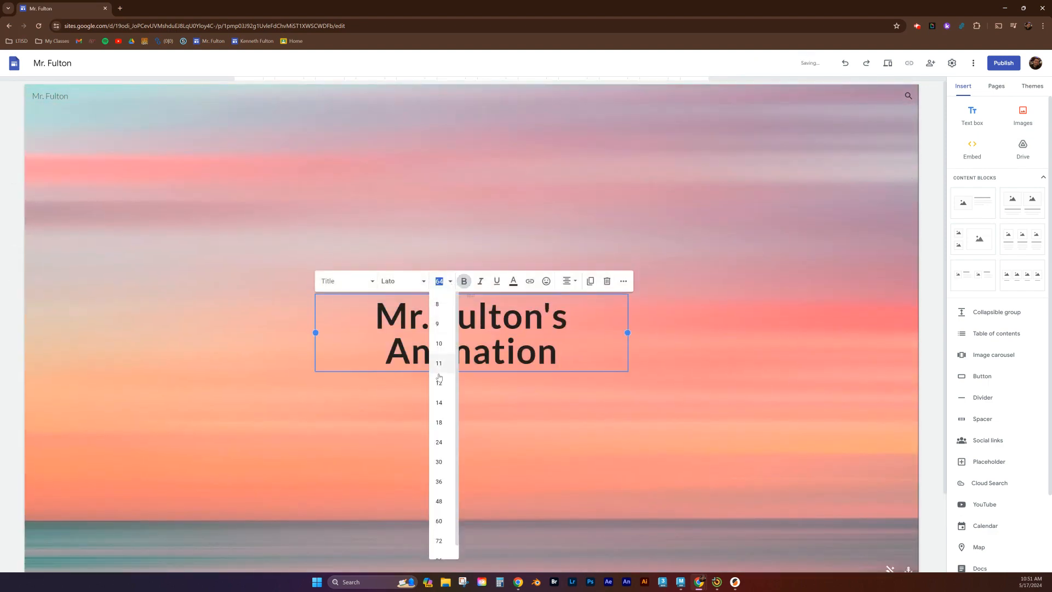
pyautogui.click(439, 541)
pyautogui.click(439, 276)
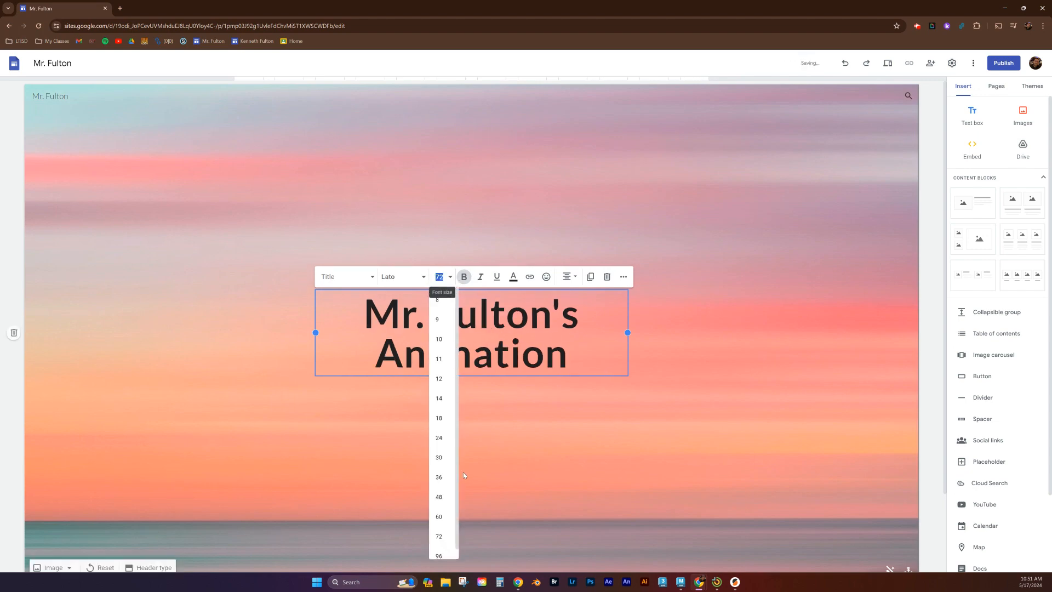
pyautogui.scroll(-2, 464, 474)
pyautogui.click(438, 552)
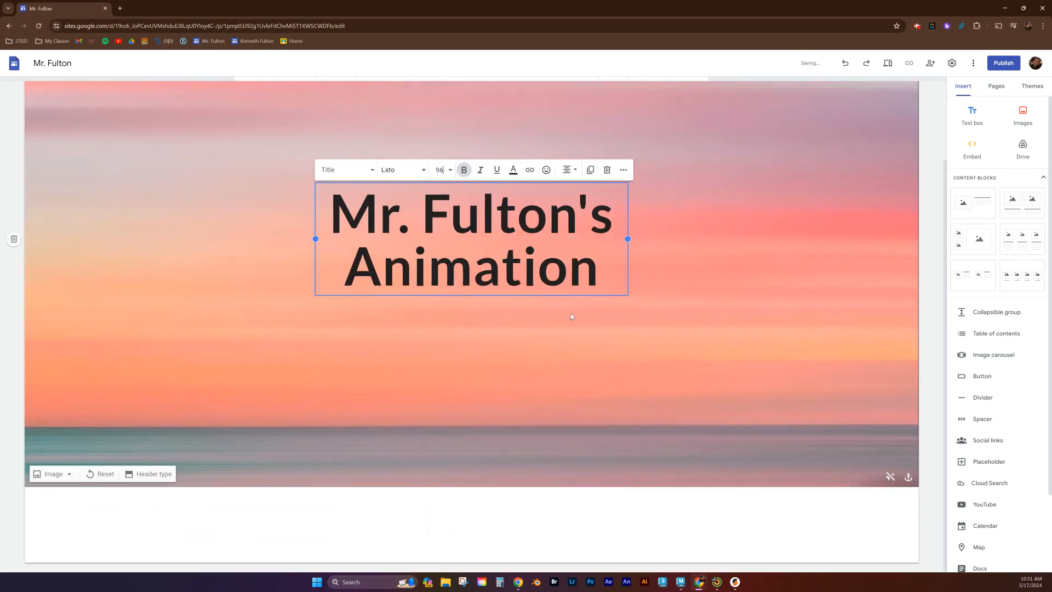
pyautogui.click(589, 327)
pyautogui.scroll(2, 595, 255)
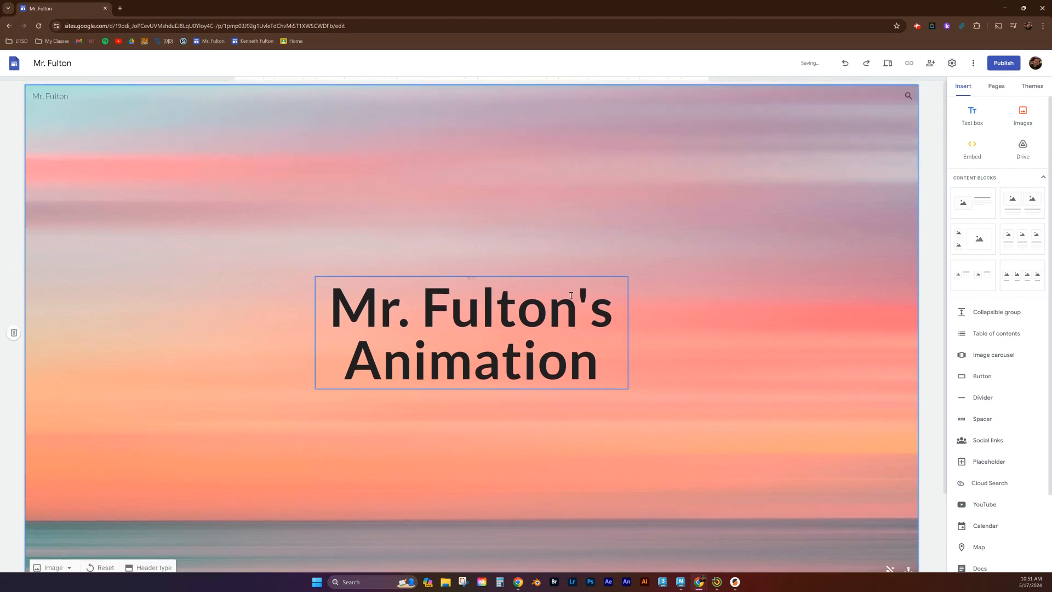
pyautogui.tripleClick(534, 321)
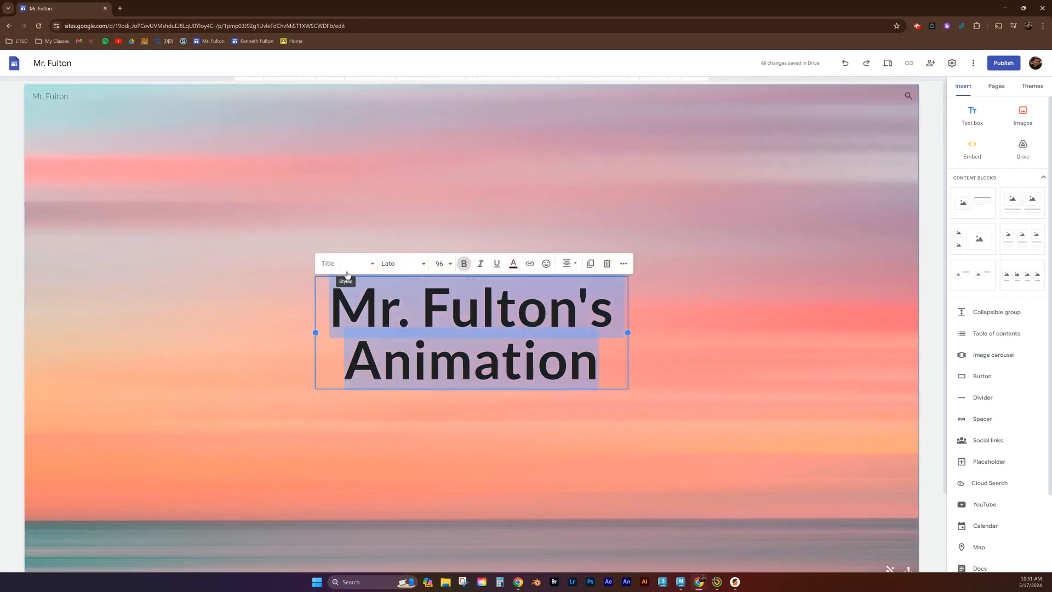
pyautogui.click(695, 262)
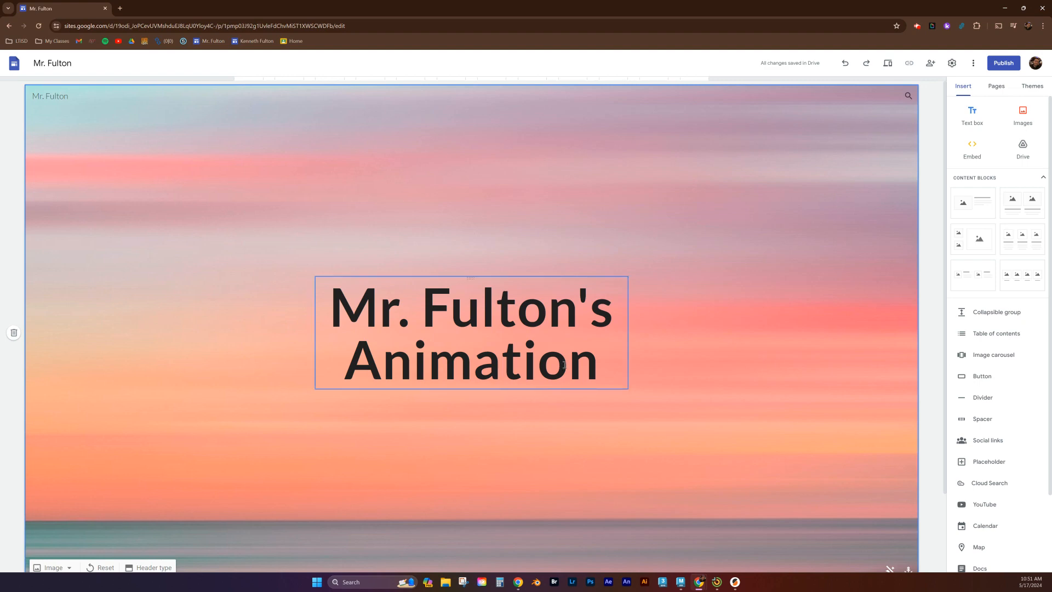
# Step: Add a new page named "Animation I" to the site
pyautogui.click(998, 88)
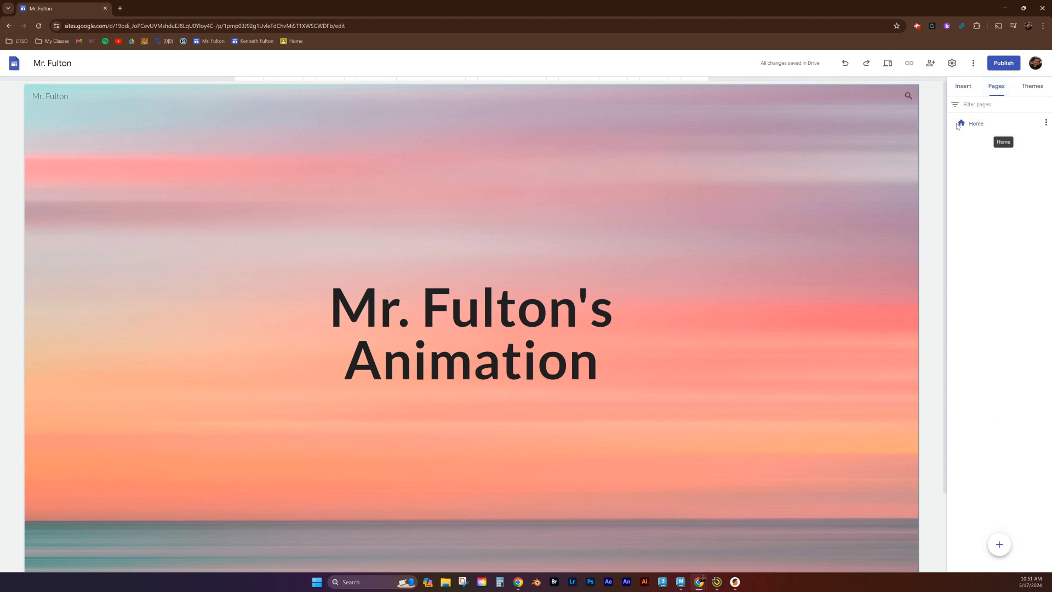
pyautogui.moveTo(1001, 553)
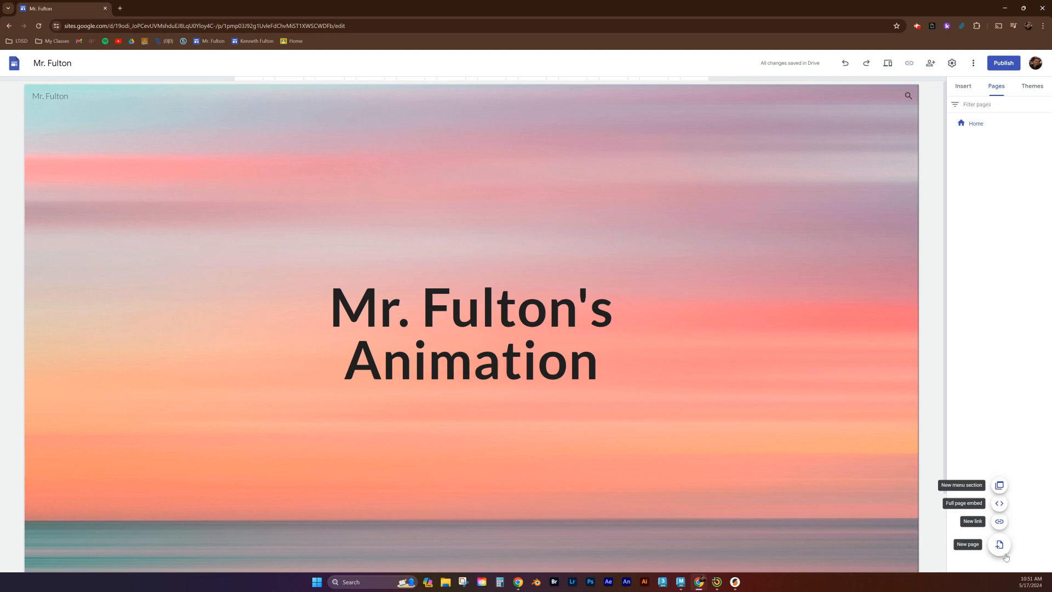
pyautogui.click(1000, 547)
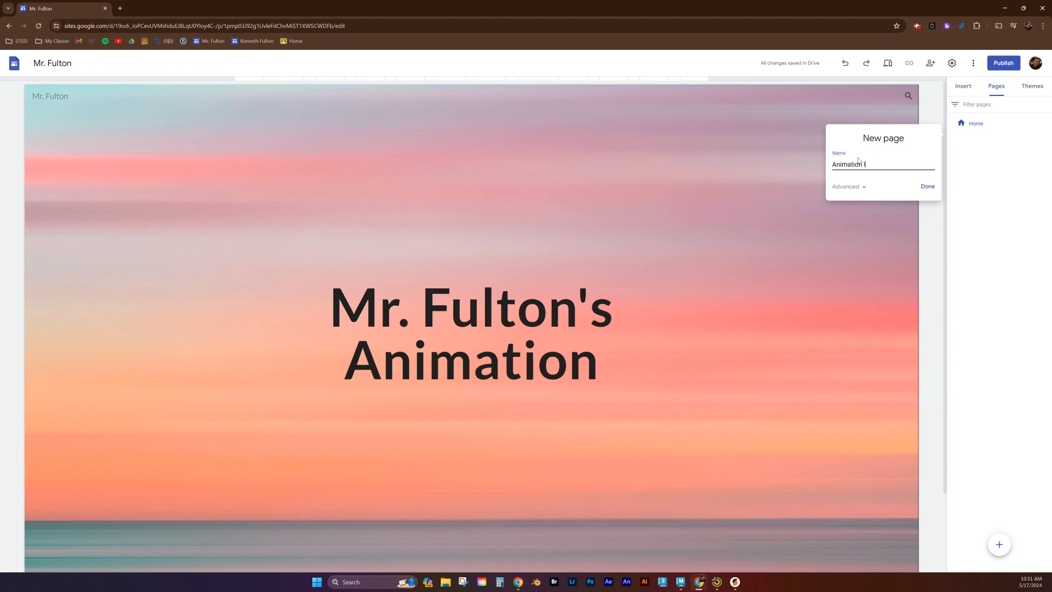
pyautogui.write('Animation I')
pyautogui.click(928, 186)
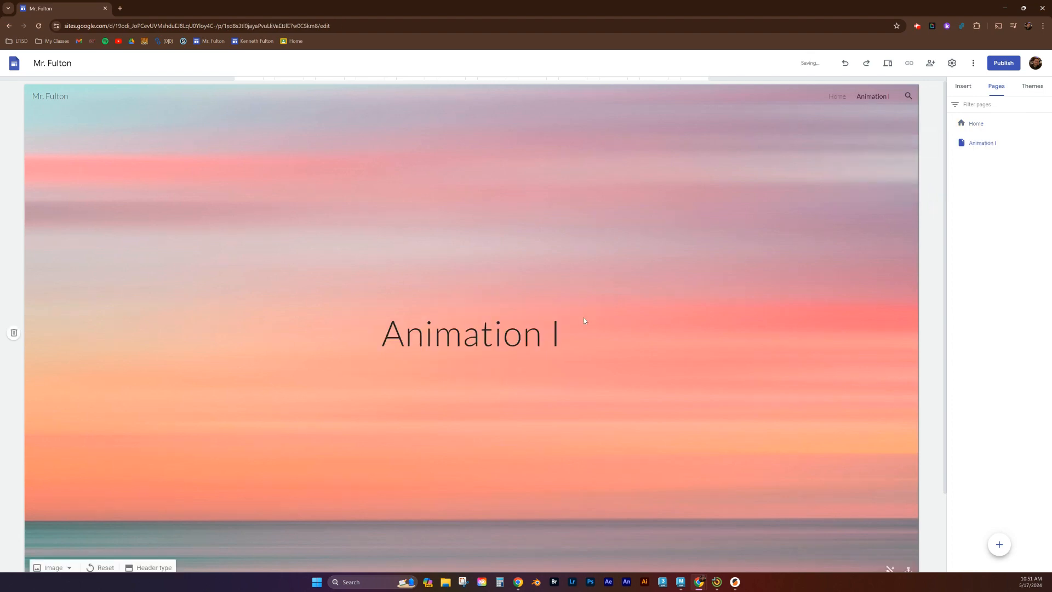
# Step: Try the Large banner header type on the Animation I page, and set the header back to Cover
pyautogui.scroll(-2, 673, 351)
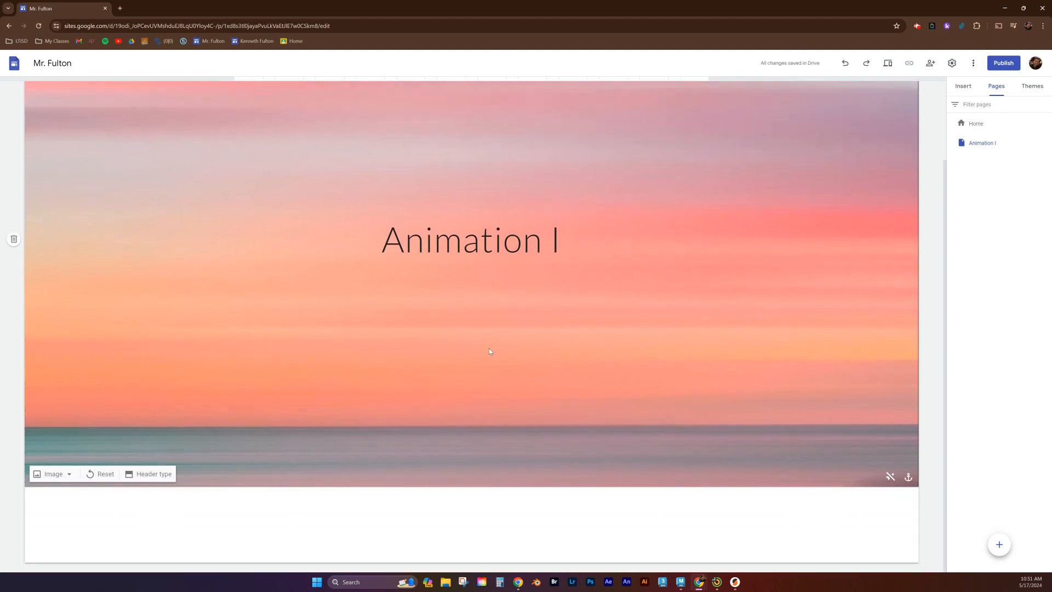
pyautogui.scroll(2, 490, 351)
pyautogui.scroll(-2, 567, 357)
pyautogui.click(156, 474)
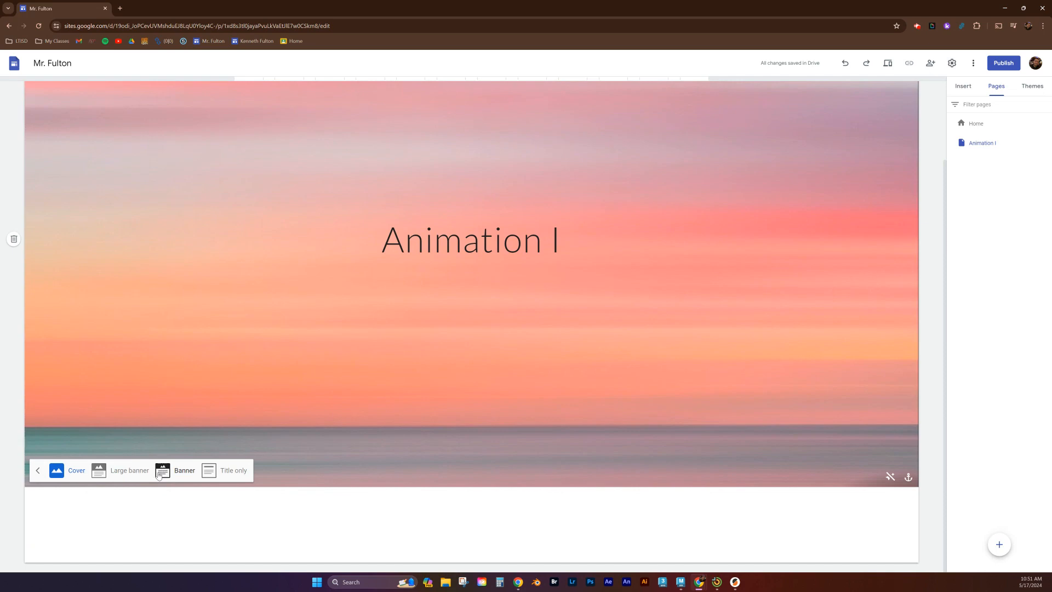
pyautogui.click(113, 466)
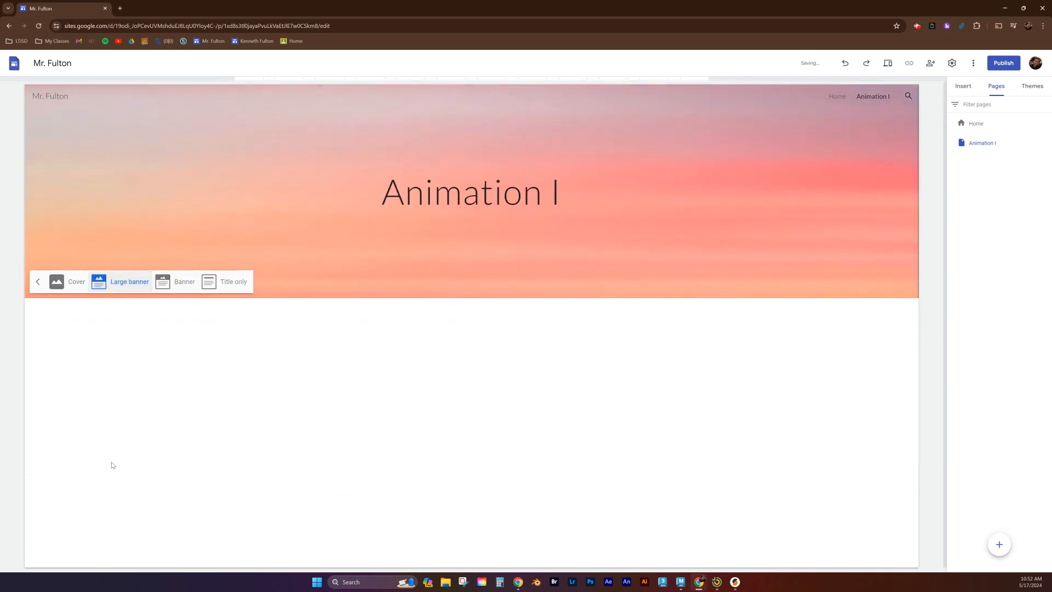
pyautogui.click(58, 285)
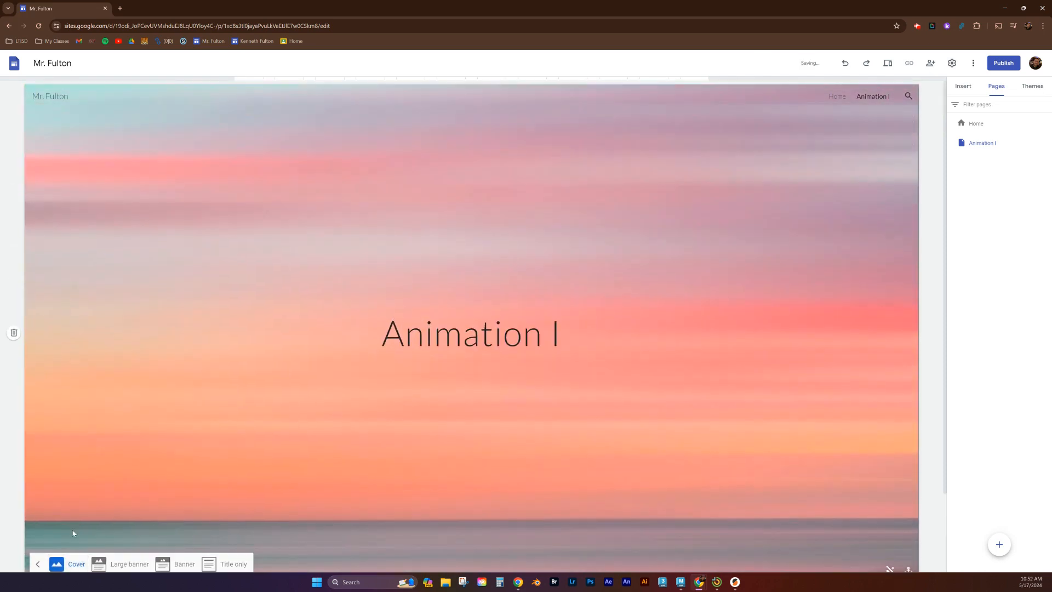
pyautogui.click(39, 561)
# Step: Replace the Animation I header image with the gallery picture of light trails on a blue sky, and set the header type to Banner
pyautogui.scroll(-2, 159, 502)
pyautogui.click(55, 480)
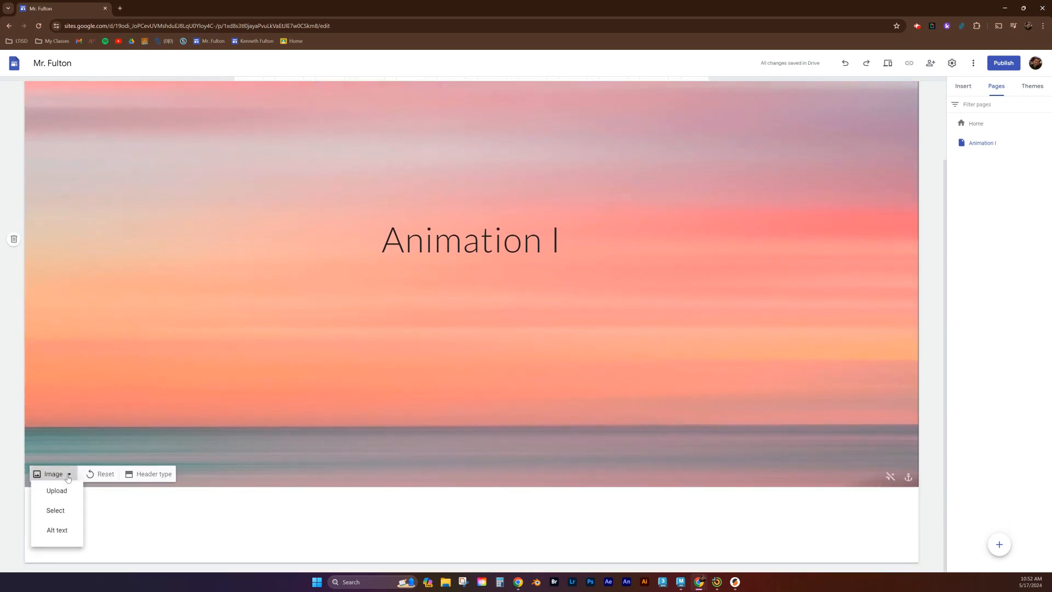
pyautogui.click(64, 522)
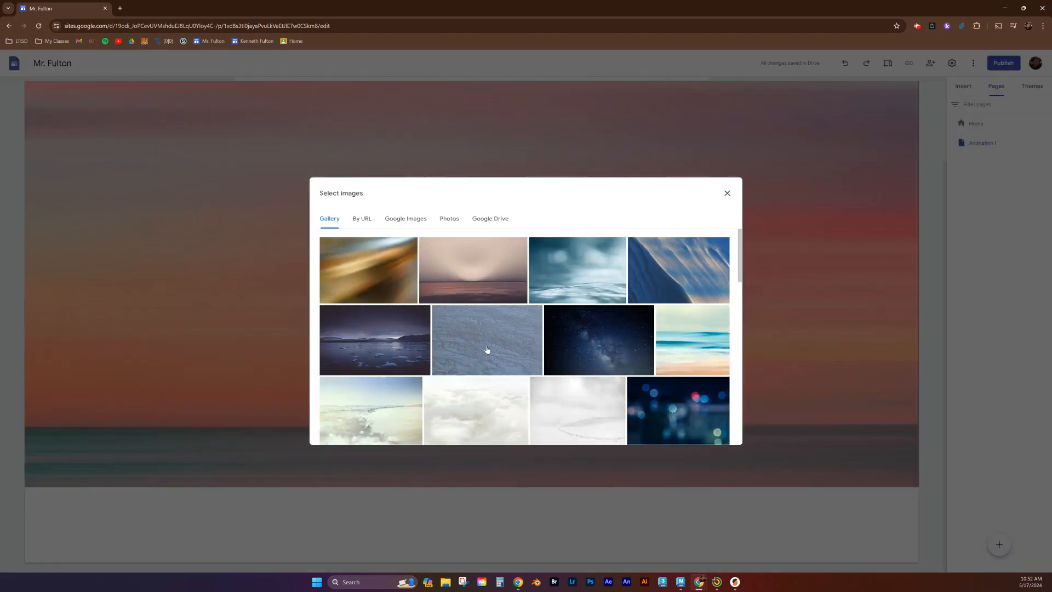
pyautogui.scroll(-4, 602, 329)
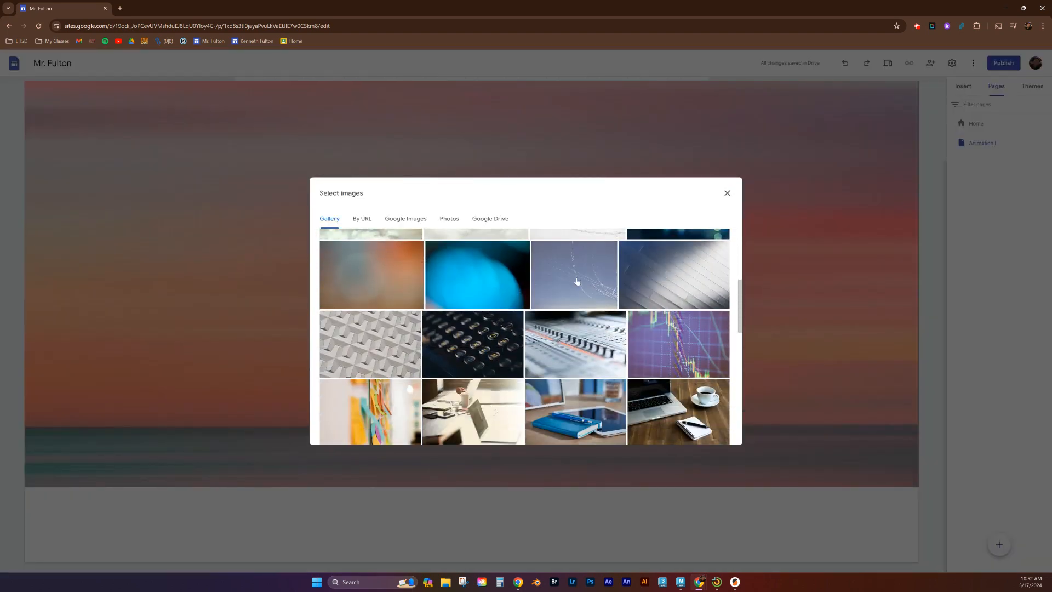
pyautogui.click(585, 296)
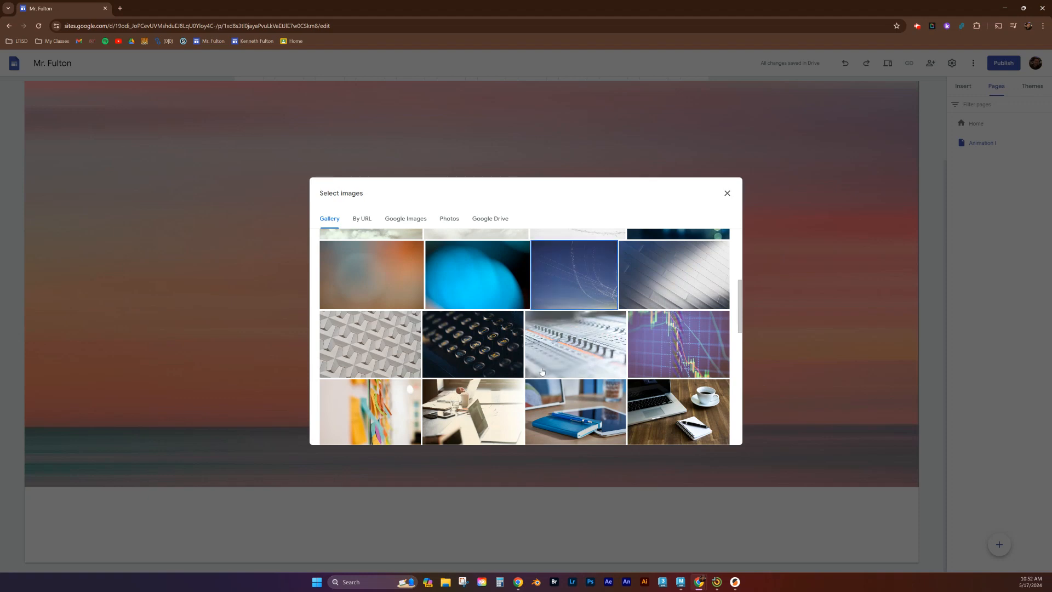
pyautogui.click(716, 431)
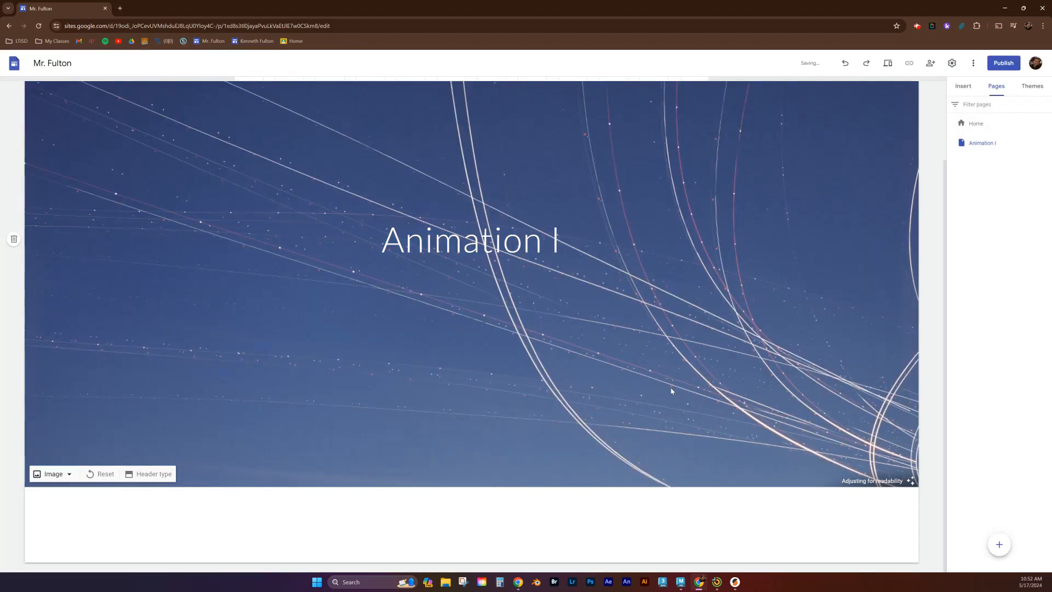
pyautogui.click(149, 473)
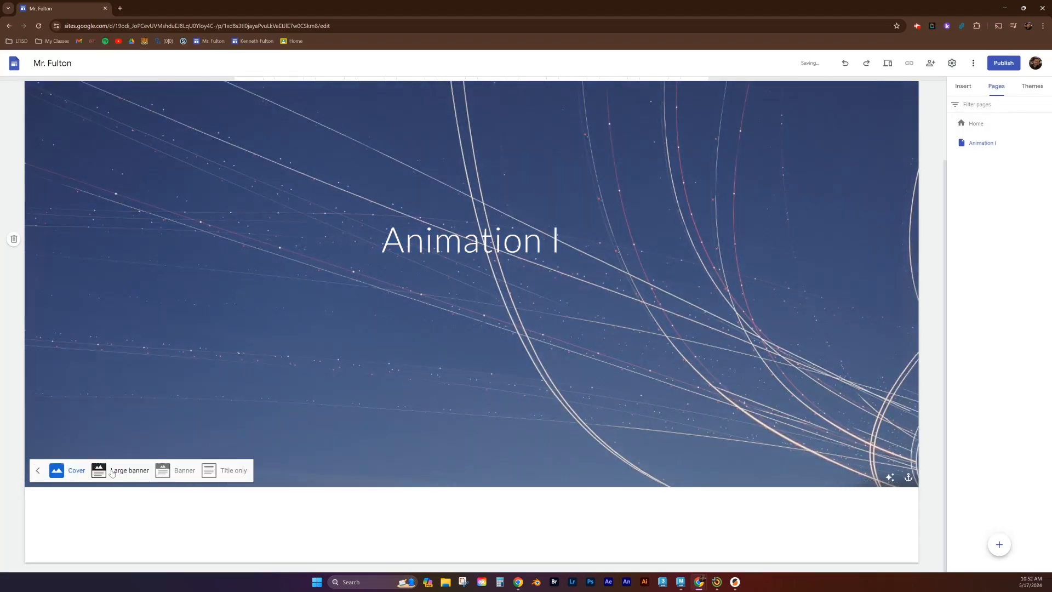
pyautogui.click(178, 475)
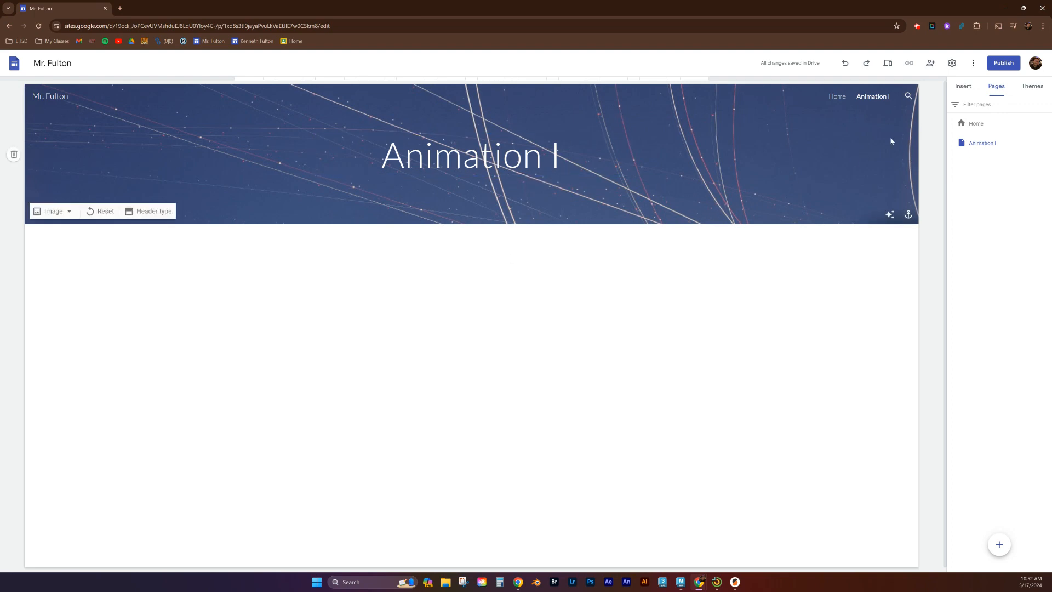
# Step: Look through the site themes and the content blocks and elements available for insertion
pyautogui.click(964, 88)
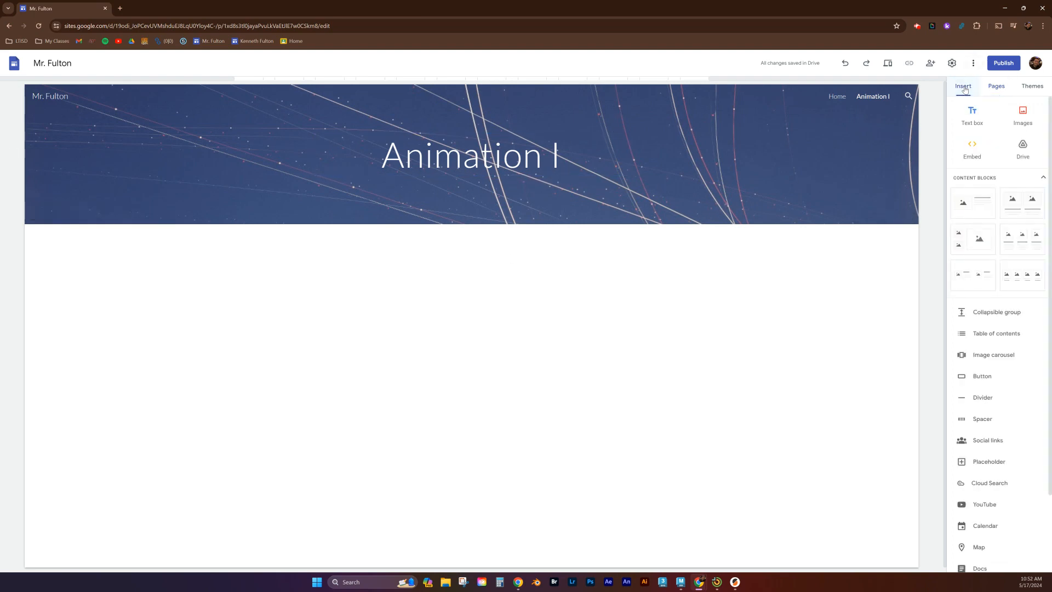
pyautogui.click(1032, 86)
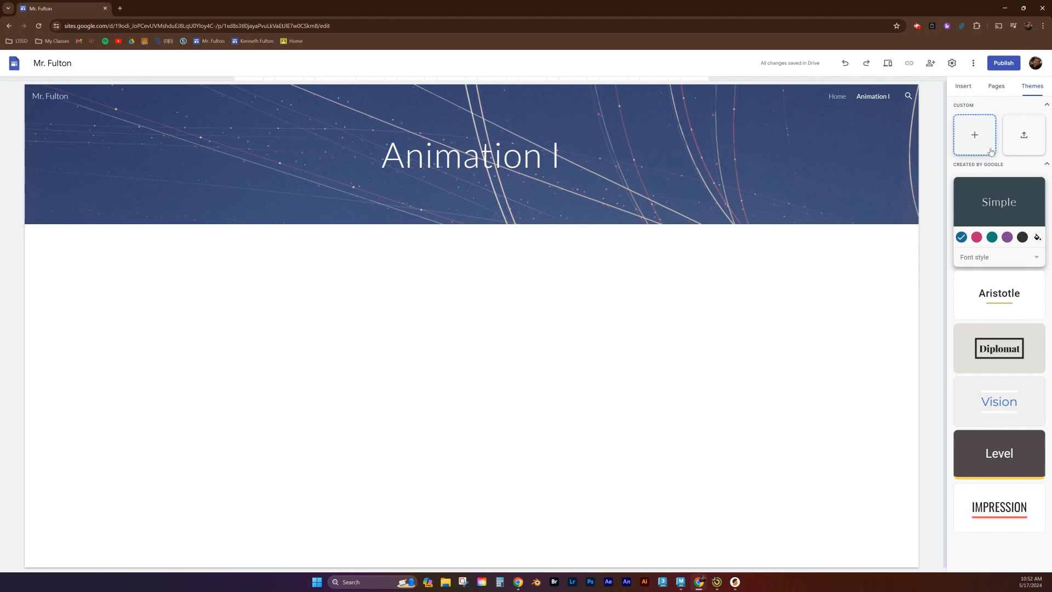
pyautogui.click(963, 87)
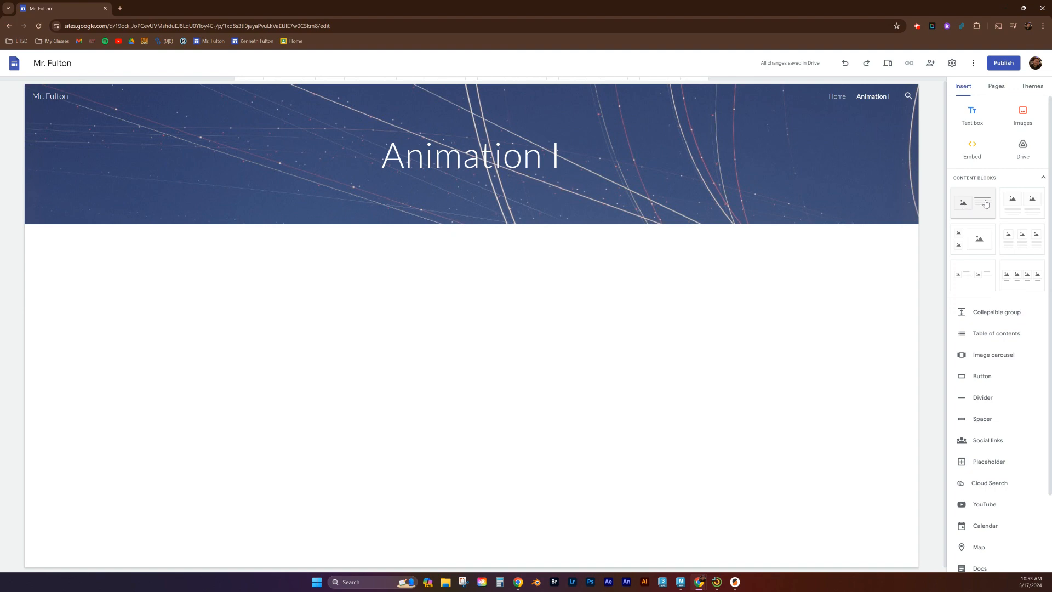
pyautogui.scroll(-1, 997, 340)
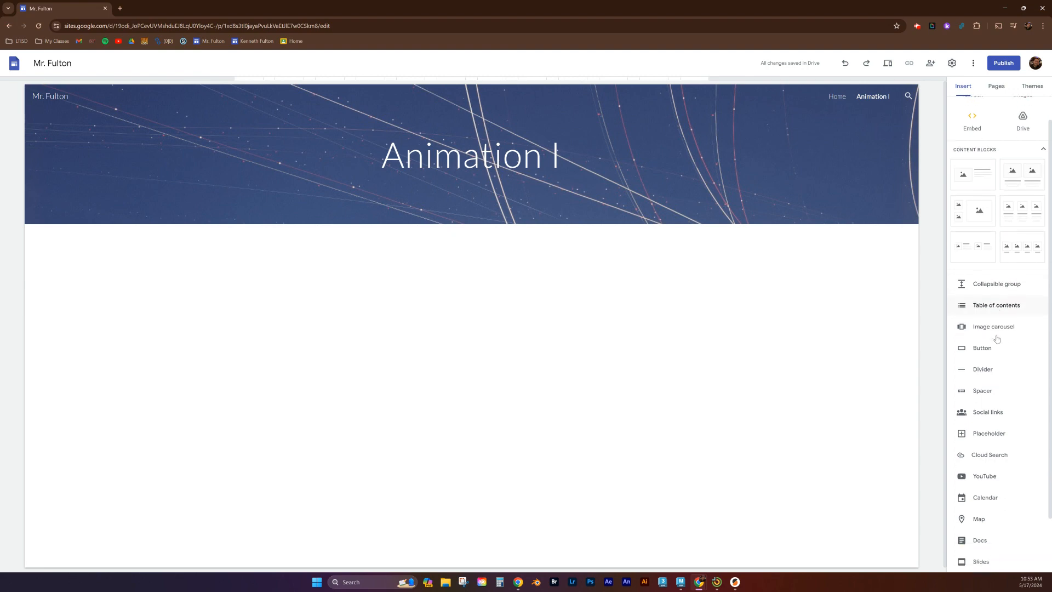
pyautogui.scroll(-2, 996, 339)
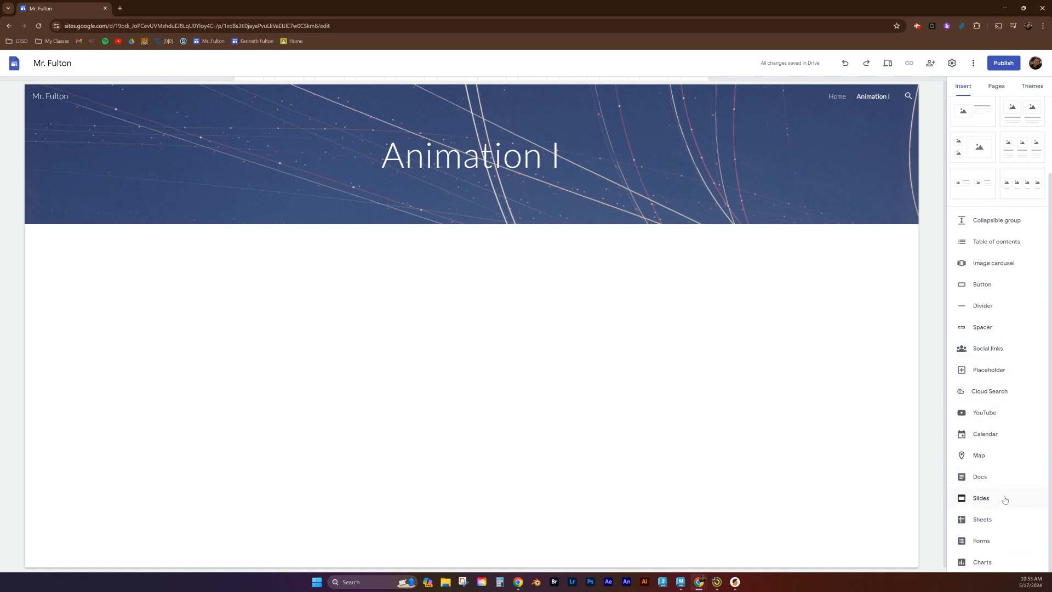
pyautogui.scroll(3, 1001, 477)
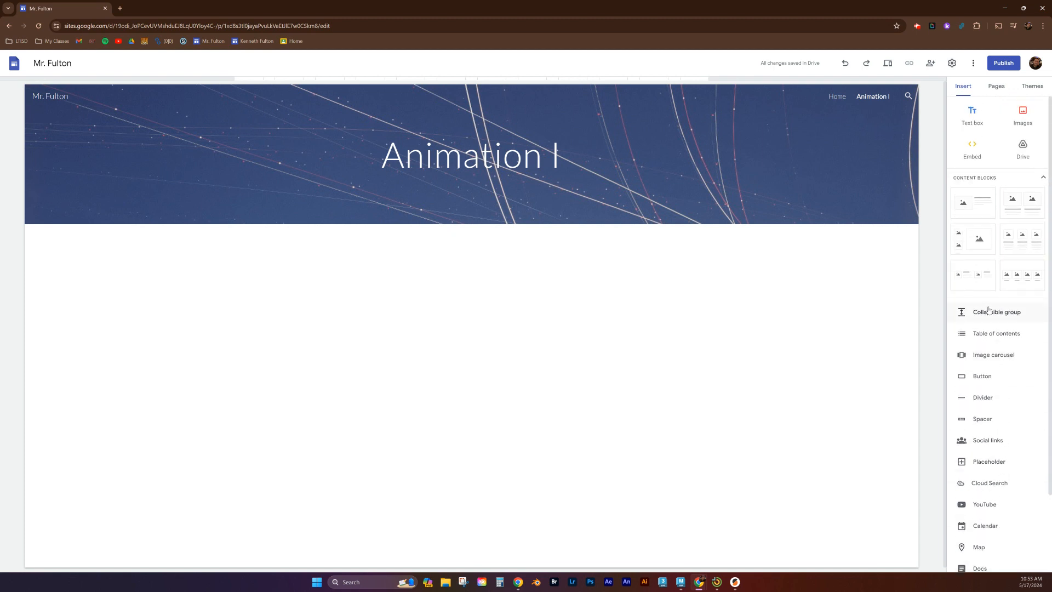
# Step: Add the single image-and-text content block to the Animation I page, and fill its placeholder with the 23-24 Demo Reel video from Google Drive
pyautogui.click(987, 207)
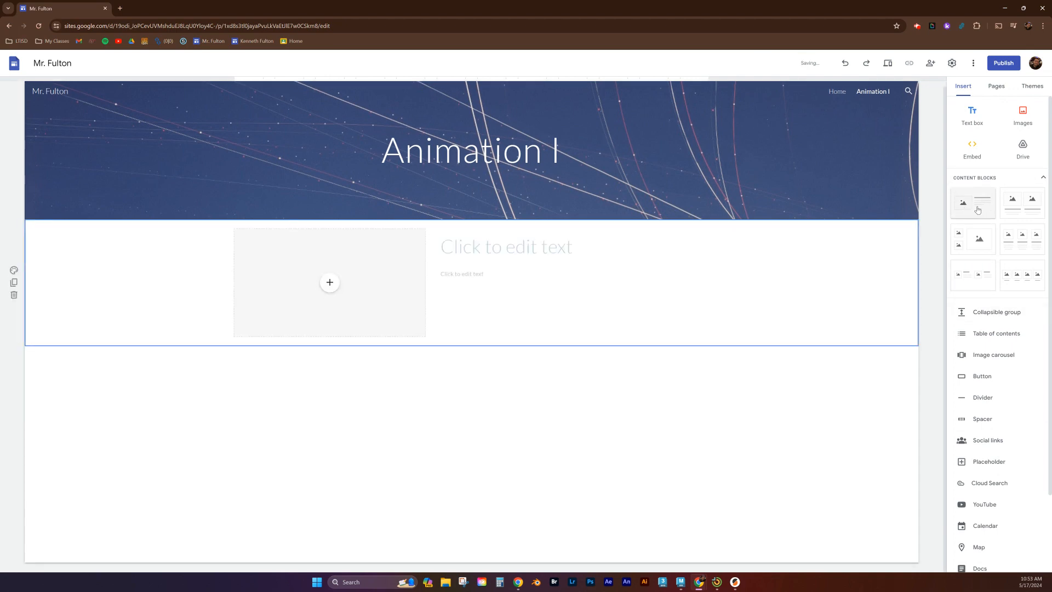
pyautogui.click(331, 287)
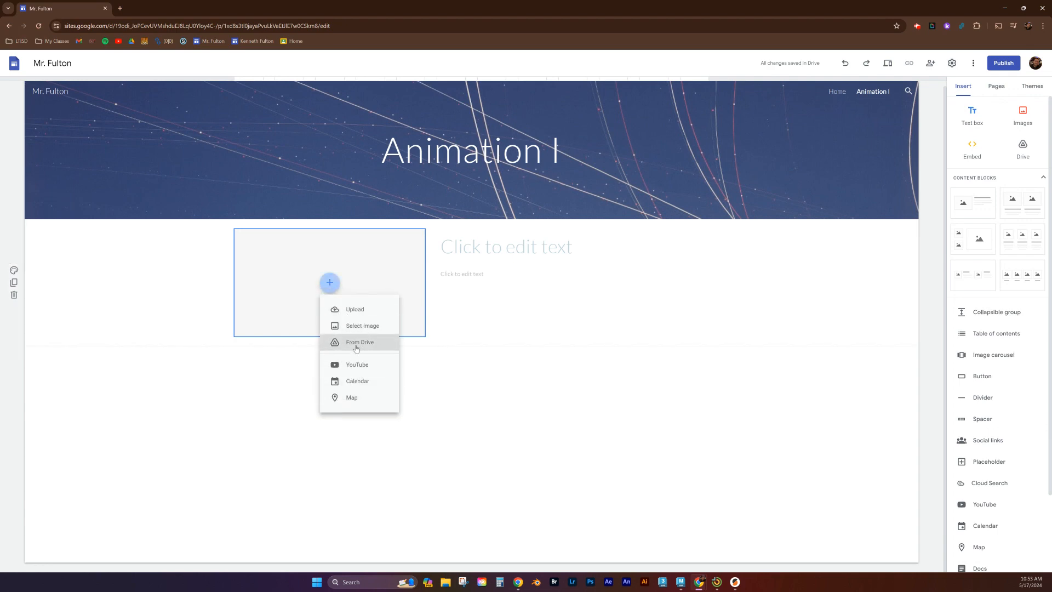
pyautogui.click(356, 345)
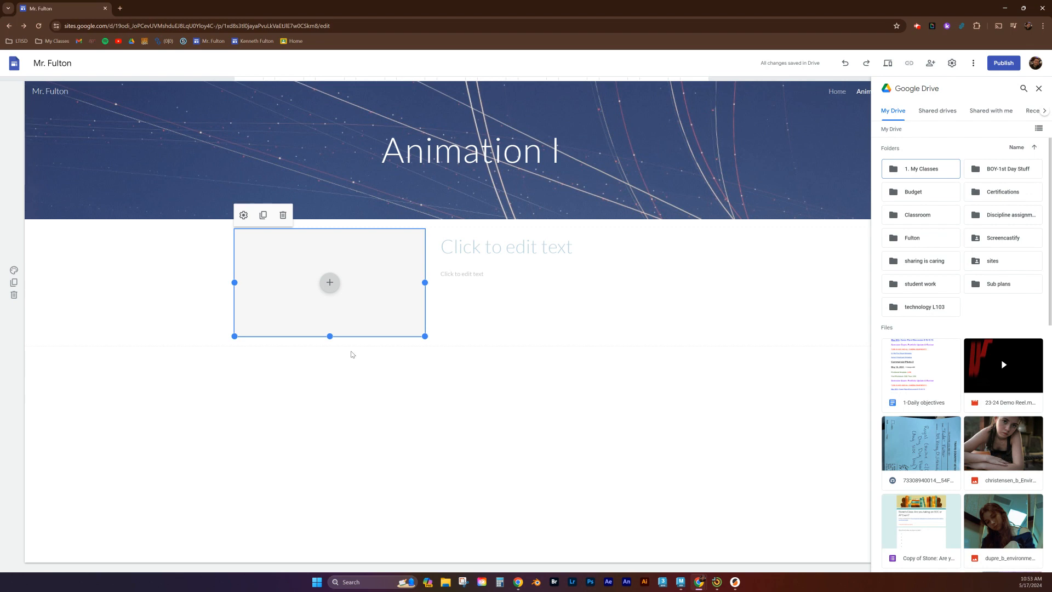
pyautogui.scroll(-5, 961, 322)
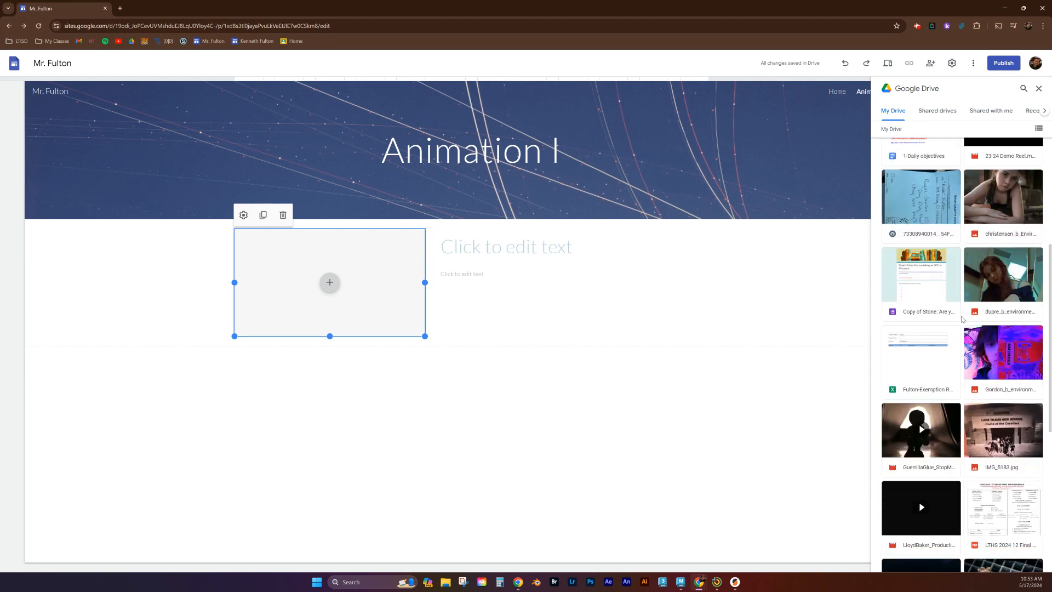
pyautogui.scroll(-3, 961, 321)
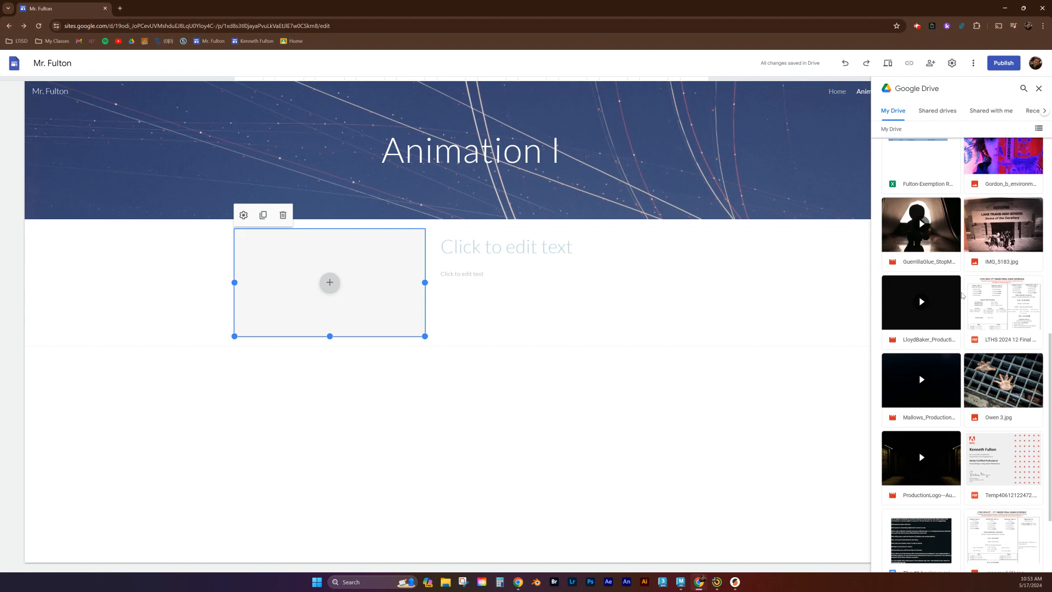
pyautogui.scroll(-1, 943, 323)
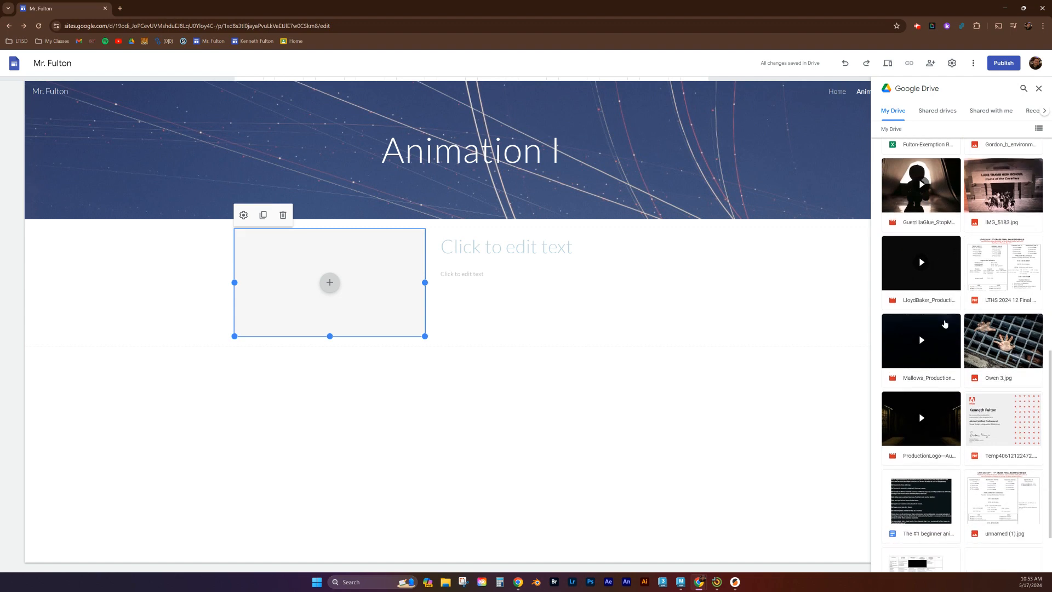
pyautogui.scroll(-2, 944, 324)
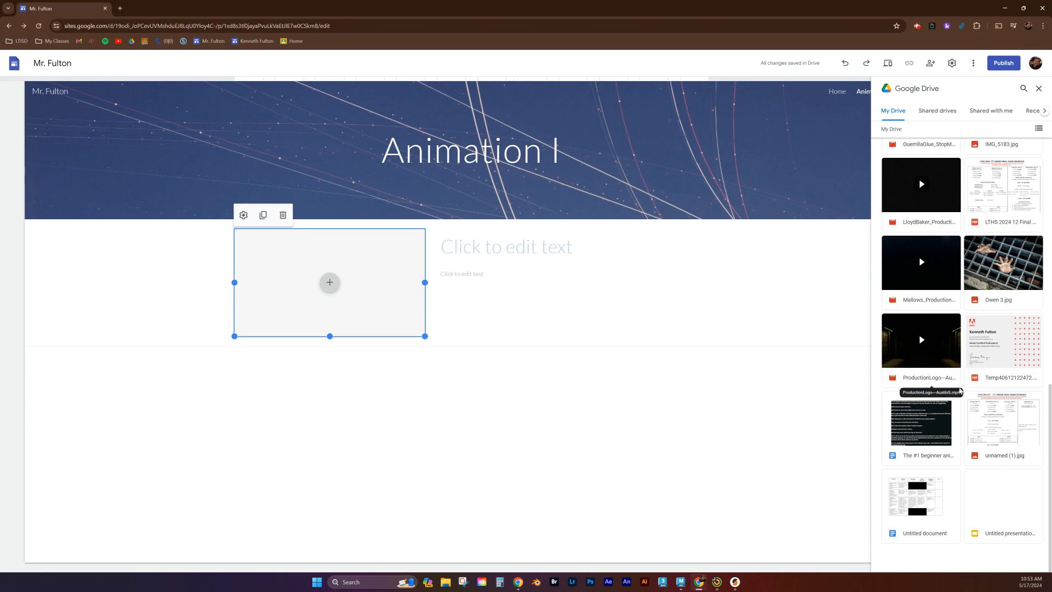
pyautogui.scroll(4, 929, 377)
pyautogui.scroll(-2, 980, 382)
pyautogui.scroll(5, 981, 382)
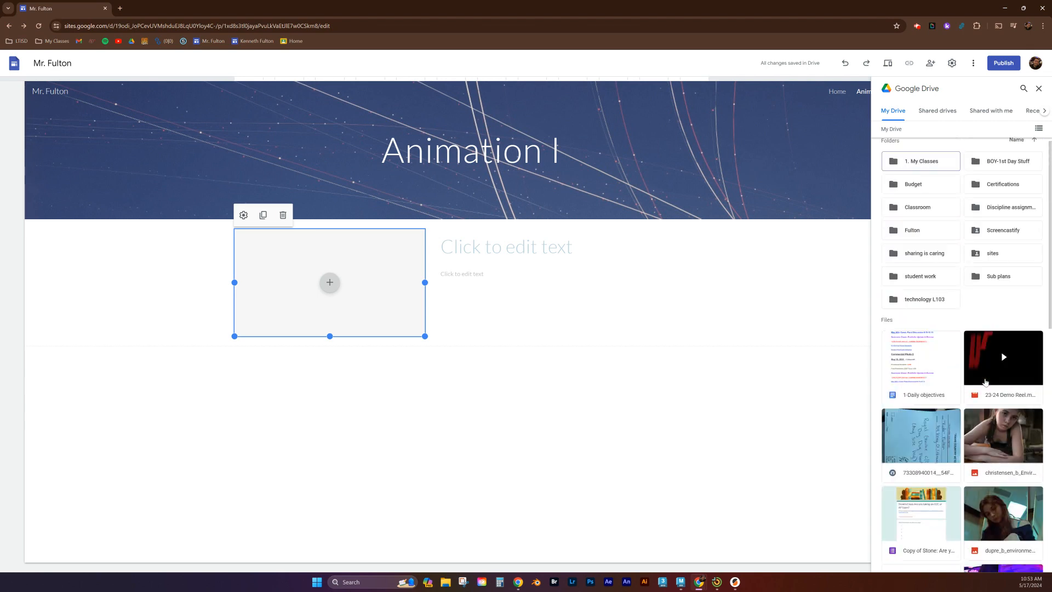
pyautogui.click(1007, 398)
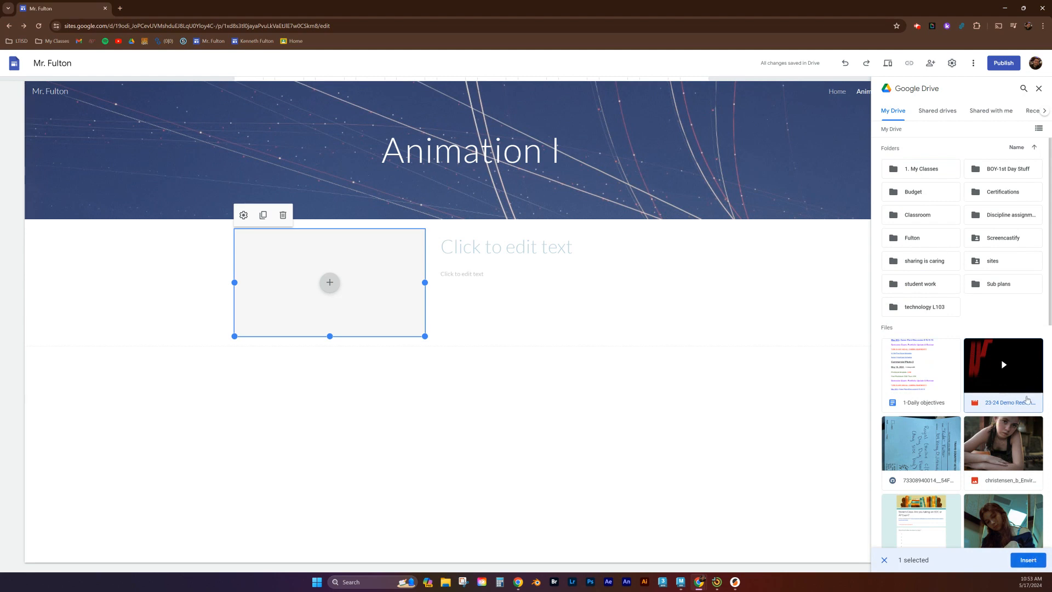
pyautogui.click(1028, 559)
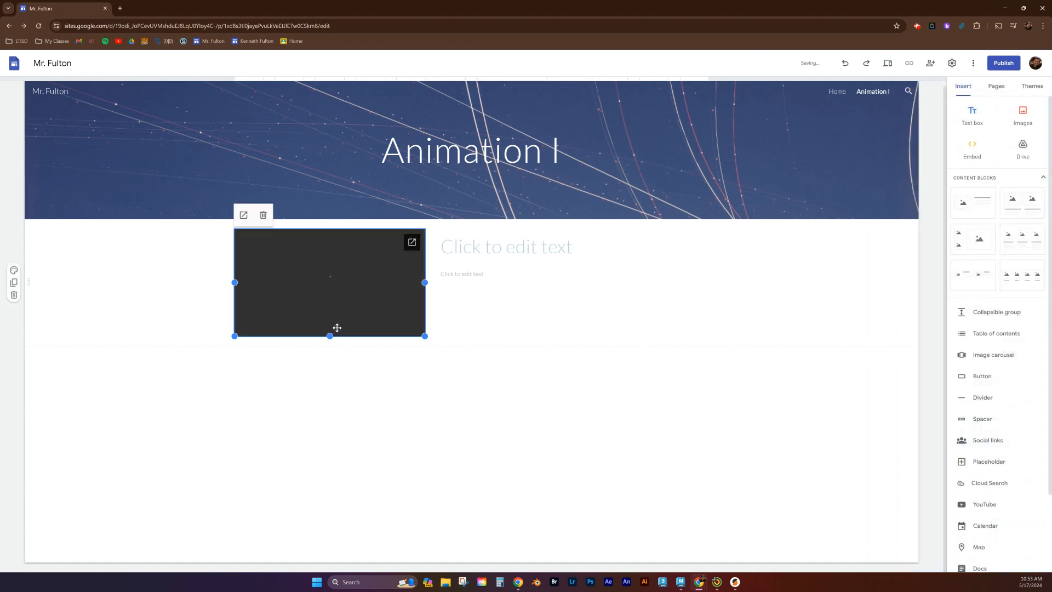
# Step: Enter "LTHS Demo Reel" as the title text beside the demo reel video
pyautogui.click(481, 254)
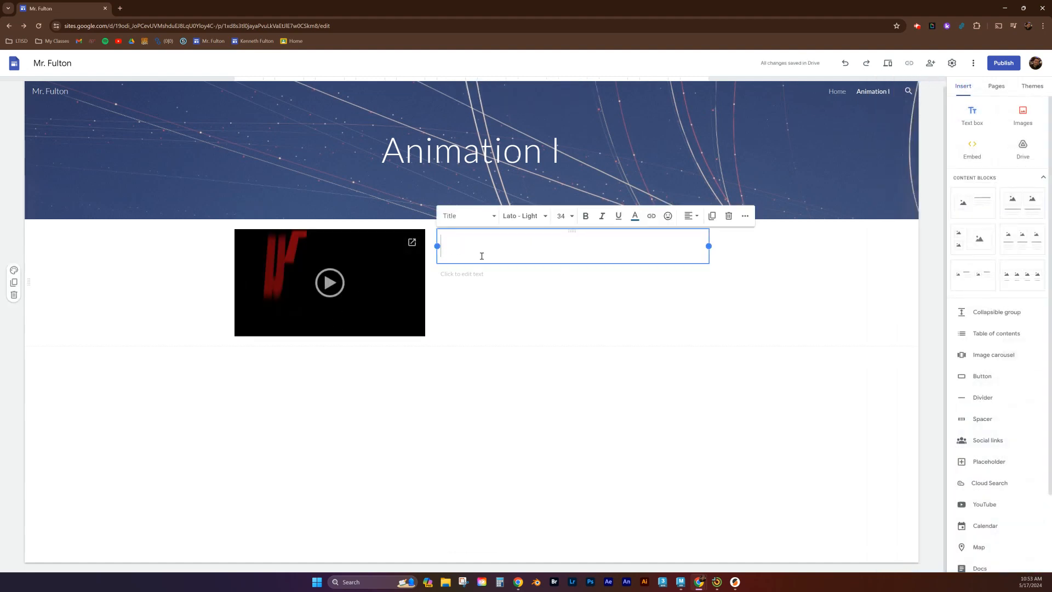
pyautogui.write('LTHS Demo Reel')
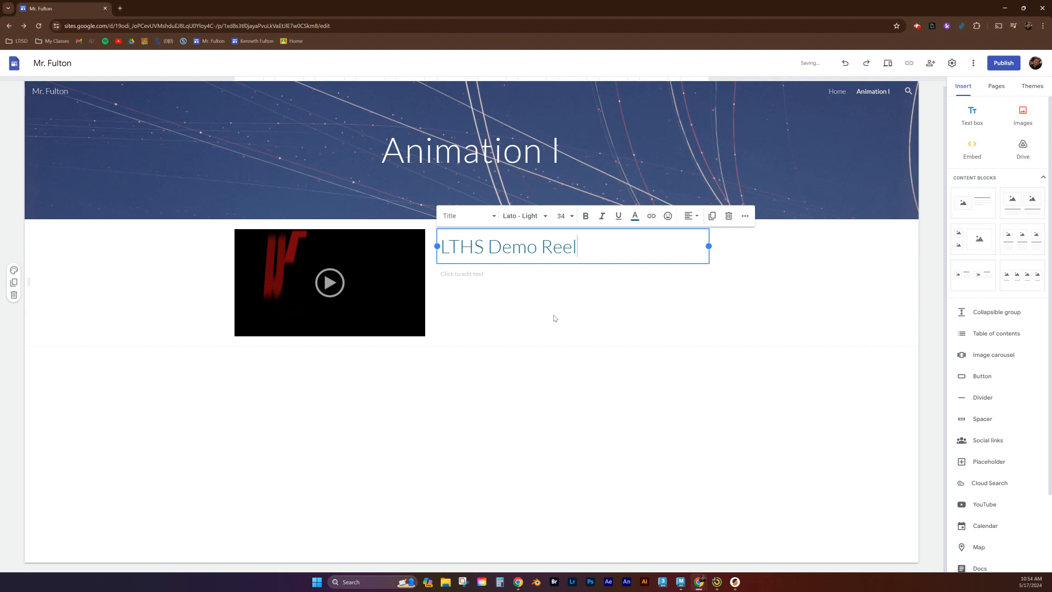
pyautogui.click(567, 419)
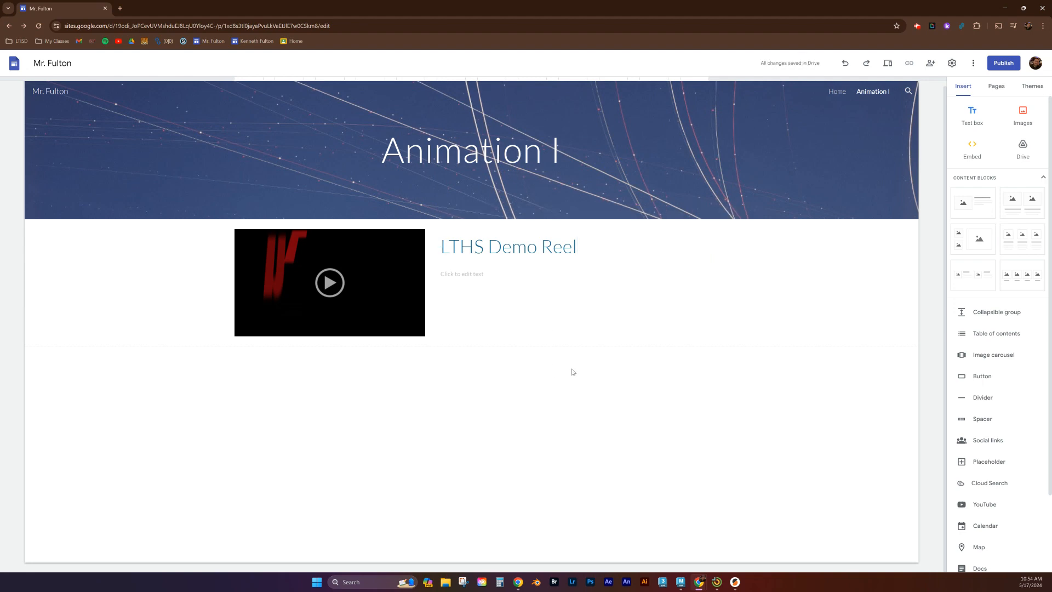
# Step: Enlarge the demo reel video to most of the content width, and place its title and description text directly beneath it
pyautogui.click(359, 284)
pyautogui.moveTo(425, 337); pyautogui.dragTo(708, 502)
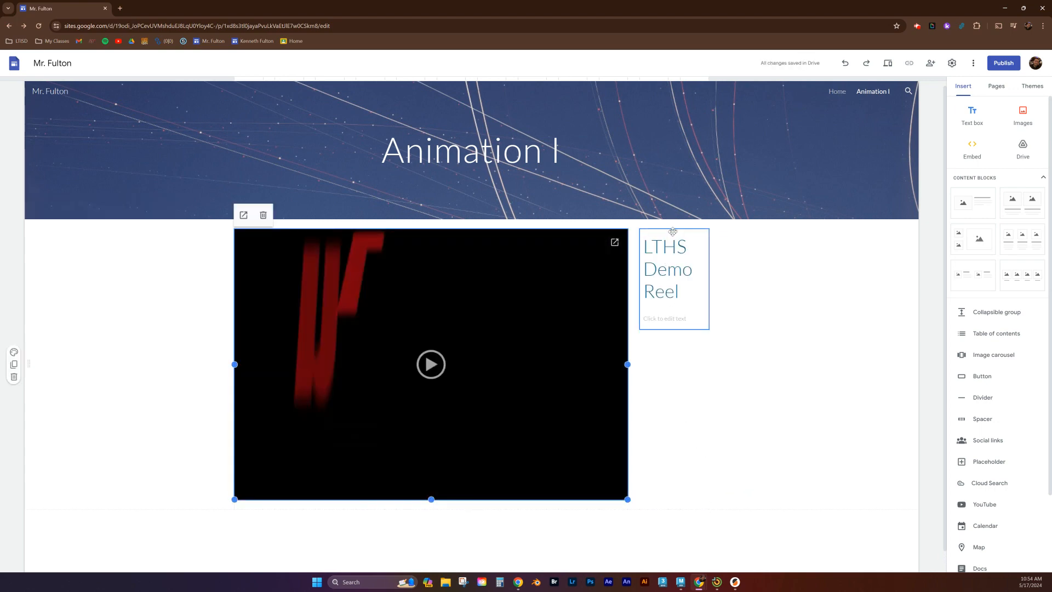
pyautogui.moveTo(673, 232); pyautogui.dragTo(411, 491)
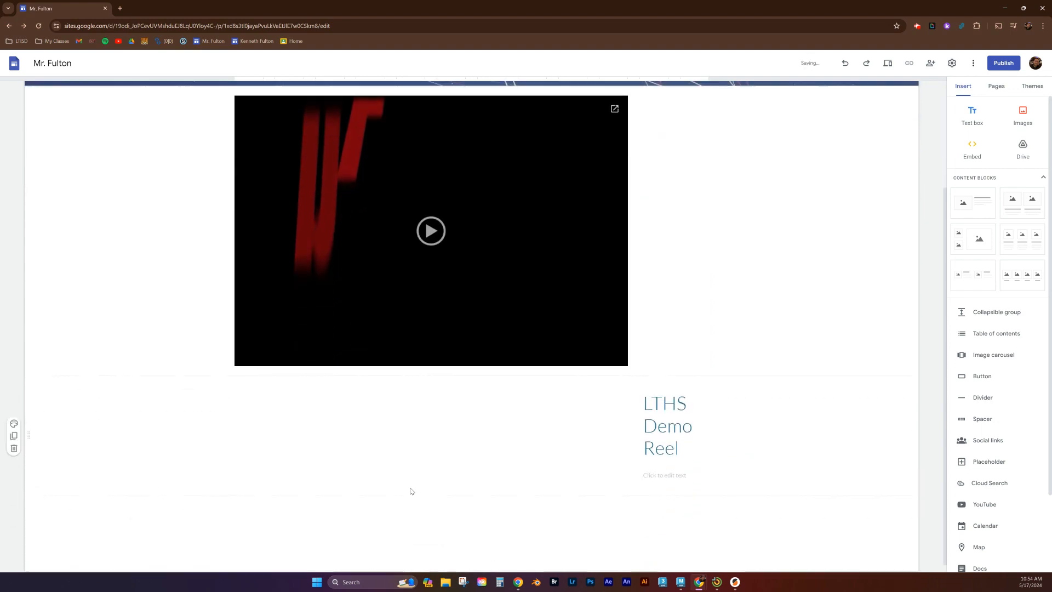
pyautogui.moveTo(660, 376); pyautogui.dragTo(371, 405)
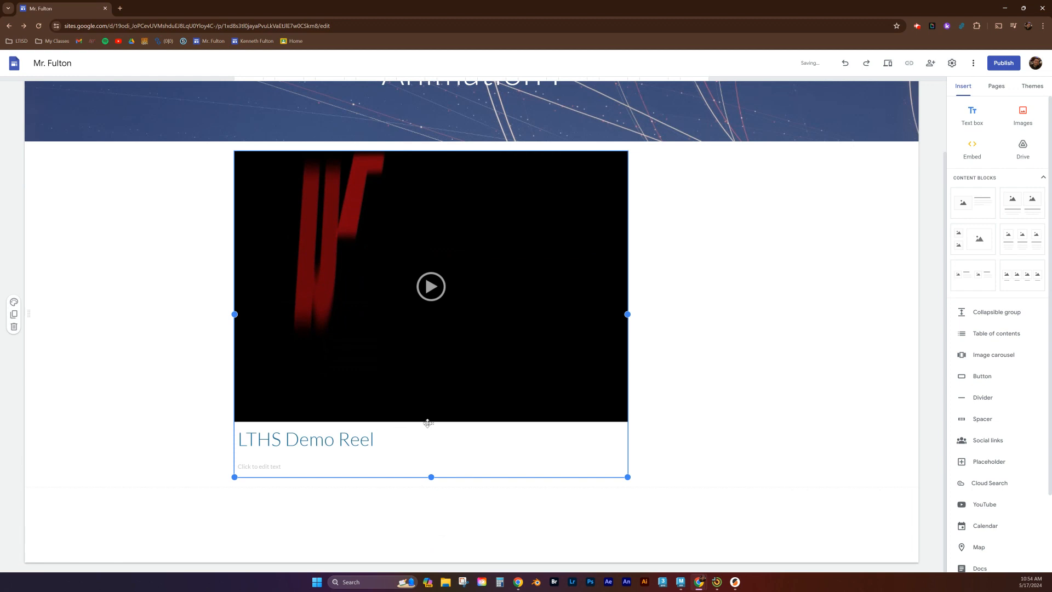
pyautogui.moveTo(428, 422); pyautogui.dragTo(357, 229)
pyautogui.click(162, 440)
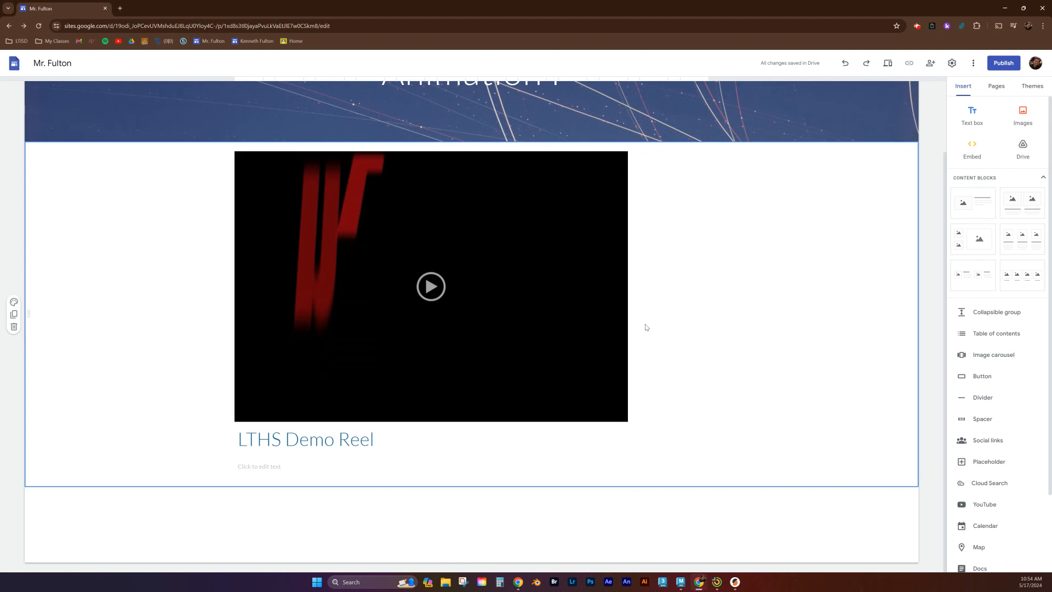
# Step: Try the content block with two images and captions below the demo reel, and delete that section
pyautogui.click(1023, 204)
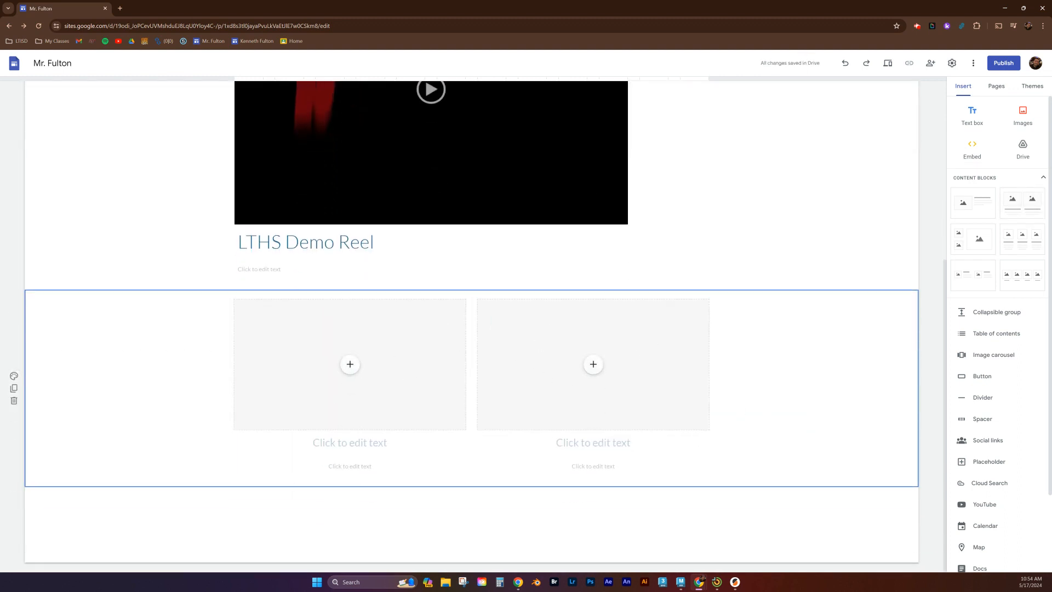
pyautogui.click(14, 377)
pyautogui.click(14, 400)
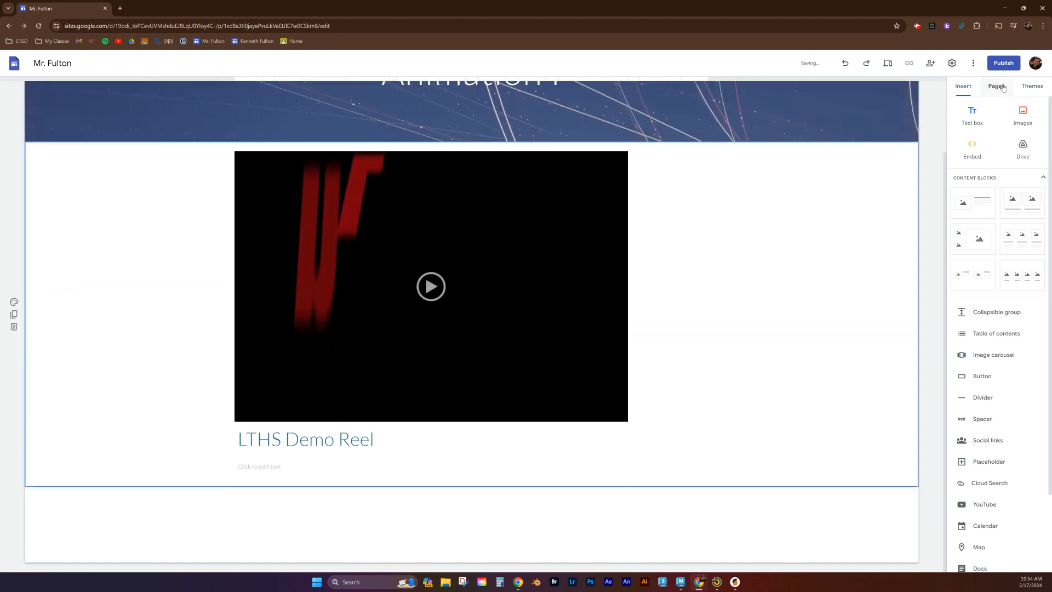
pyautogui.click(995, 86)
pyautogui.click(962, 86)
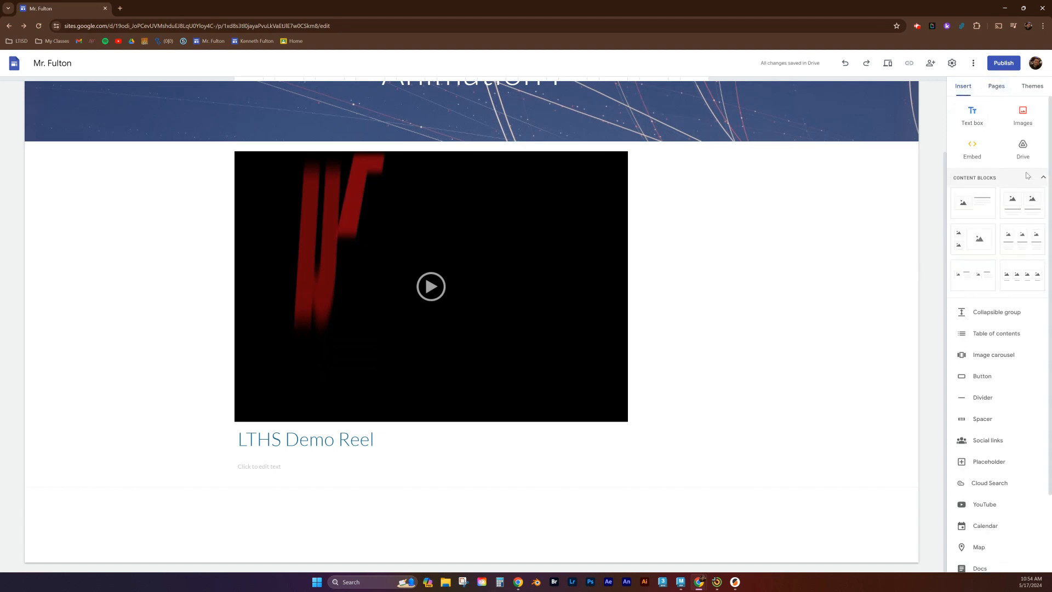
# Step: Add a single image-and-text content block below the demo reel, and move its placeholder to the right of the text
pyautogui.click(978, 211)
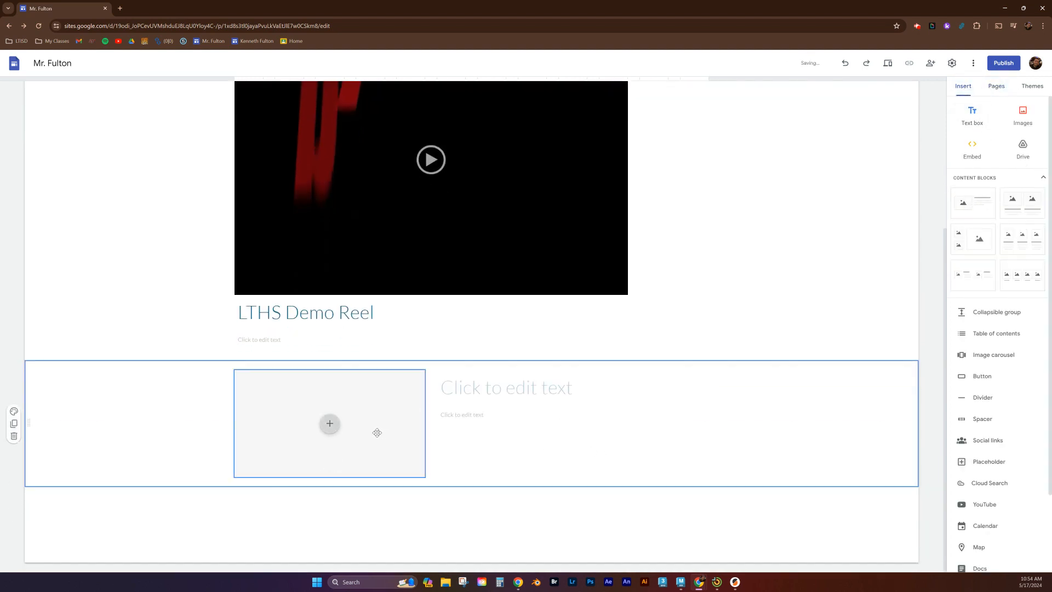
pyautogui.moveTo(374, 429); pyautogui.dragTo(699, 384)
# Step: Fill the placeholder with Mallows_Production_Logo_VFX.mp4 from Google Drive, and share the file with Lake Travis ISD as Viewer
pyautogui.click(613, 423)
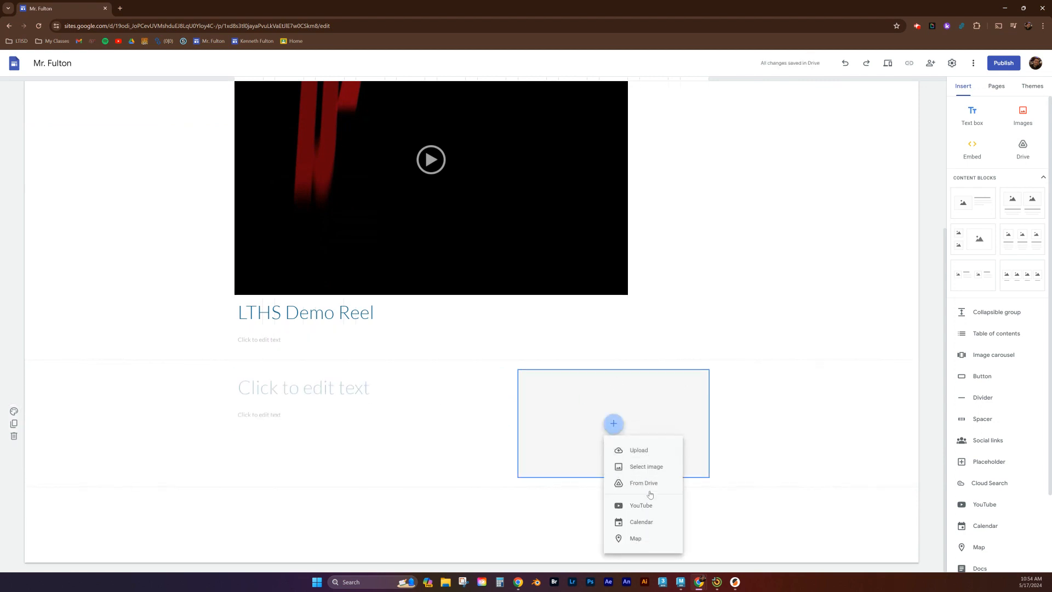
pyautogui.click(647, 484)
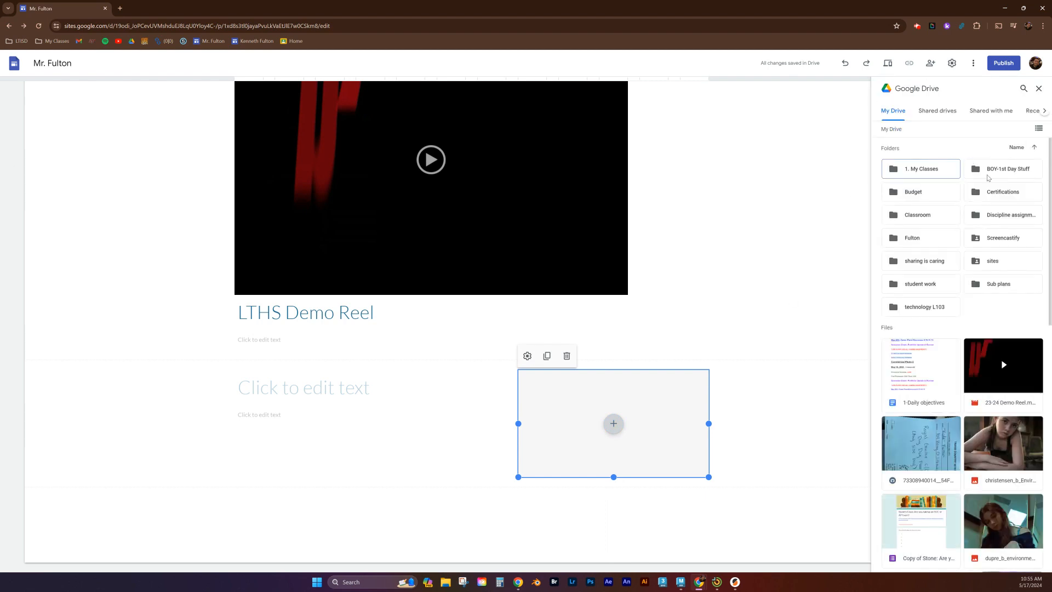
pyautogui.scroll(-10, 969, 418)
pyautogui.scroll(-2, 969, 417)
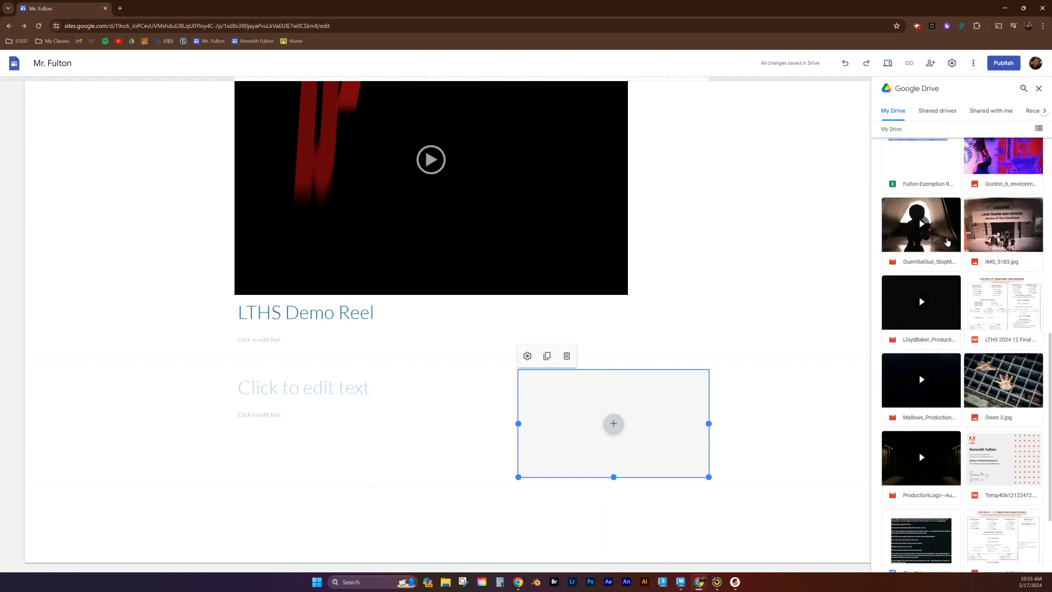
pyautogui.scroll(-2, 947, 241)
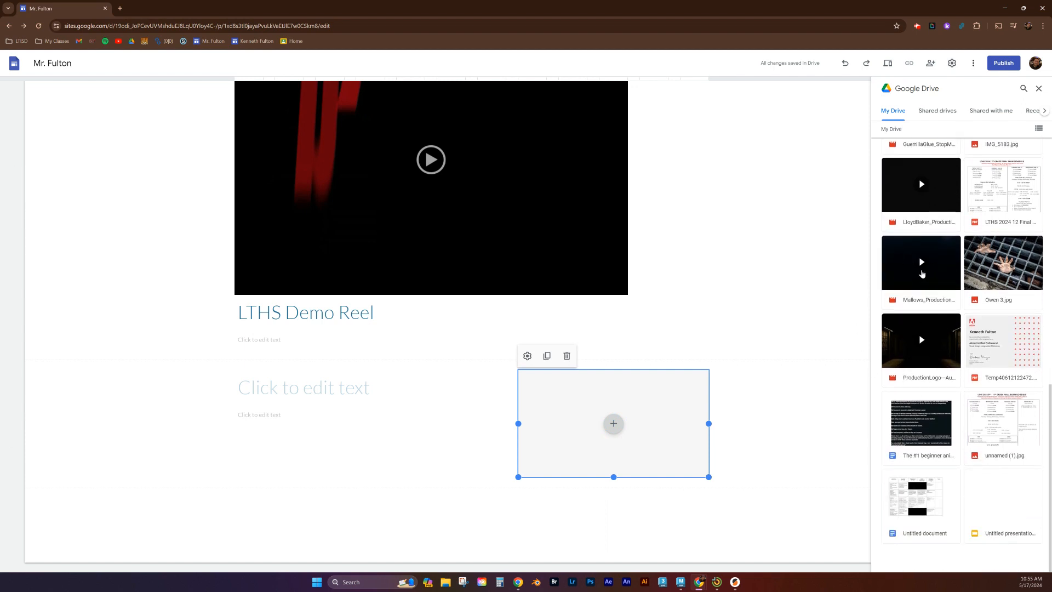
pyautogui.click(925, 269)
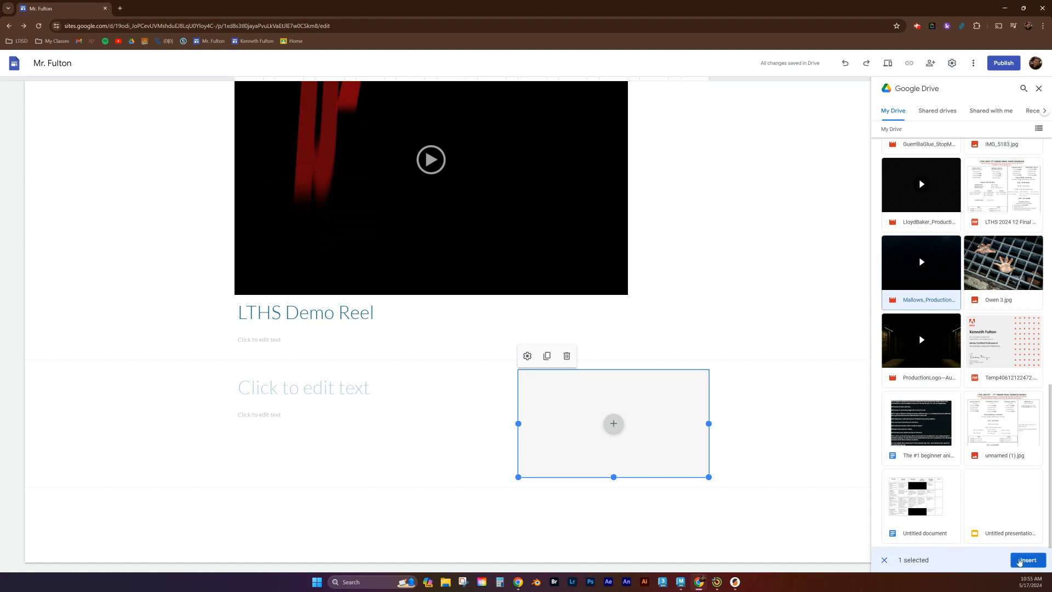
pyautogui.click(1028, 560)
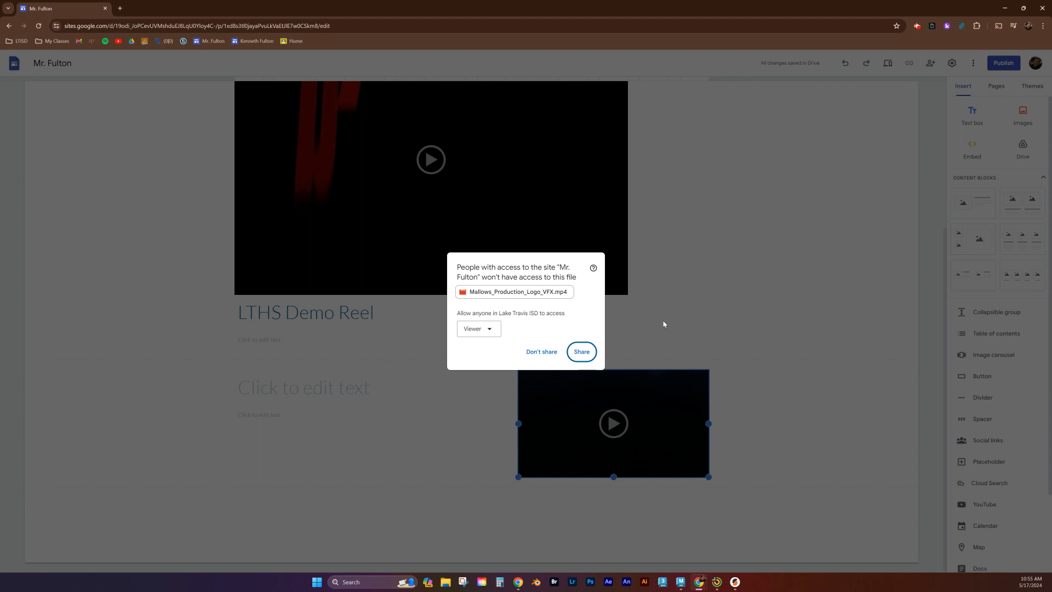
pyautogui.click(576, 350)
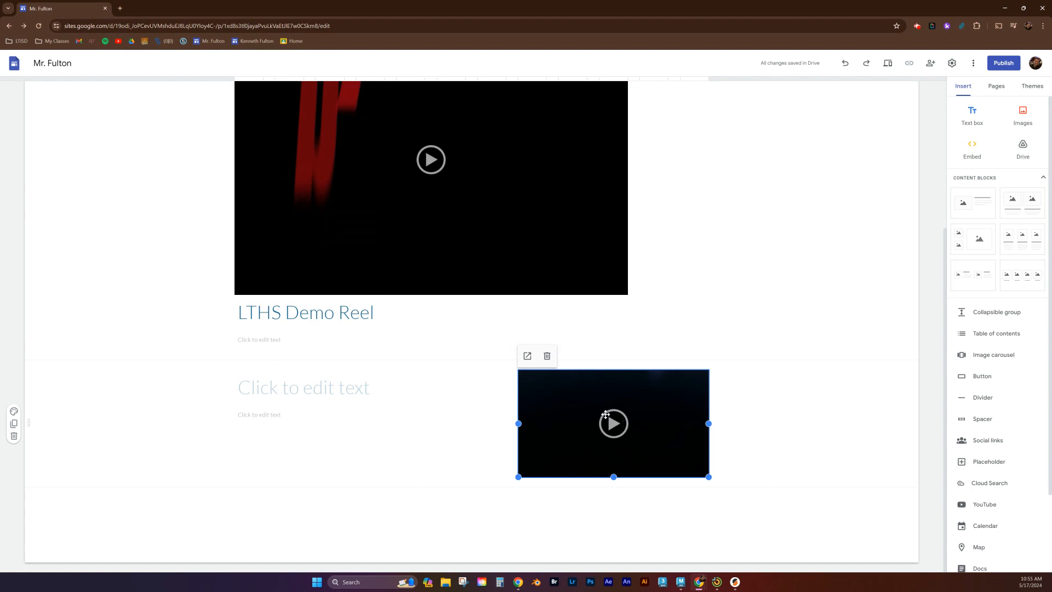
# Step: Delete the section containing the production logo video and its empty text
pyautogui.click(336, 388)
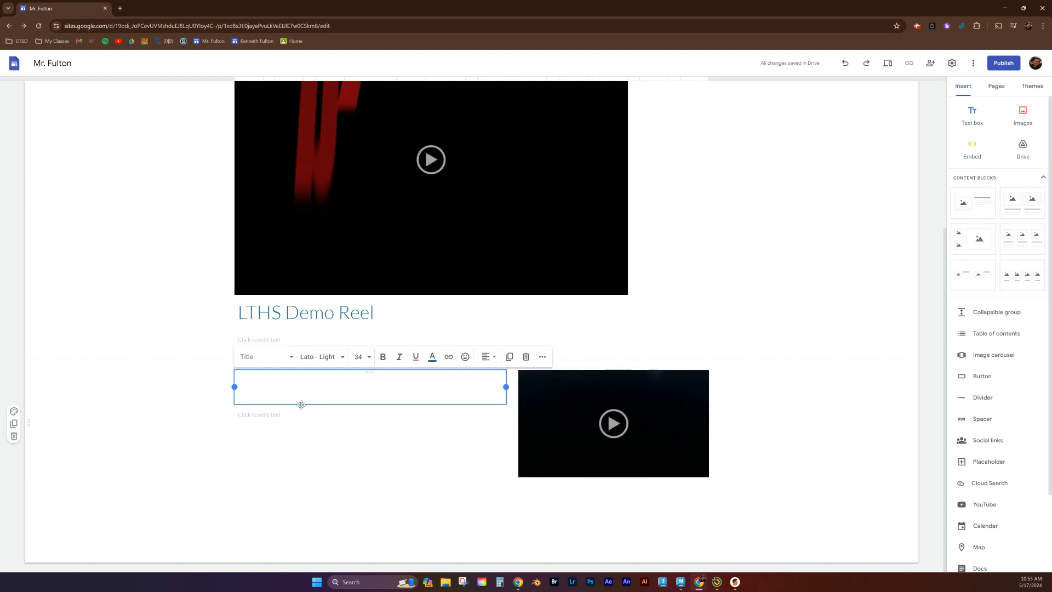
pyautogui.click(543, 399)
pyautogui.click(397, 405)
pyautogui.click(14, 435)
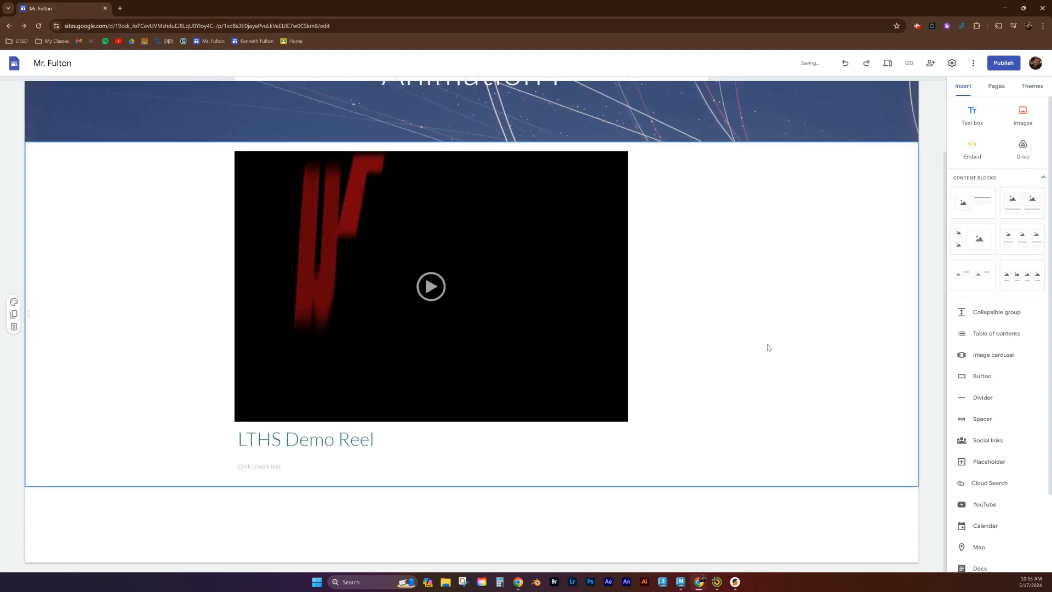
# Step: Publish the site with a web address ending in "-demo-site"
pyautogui.scroll(1, 768, 348)
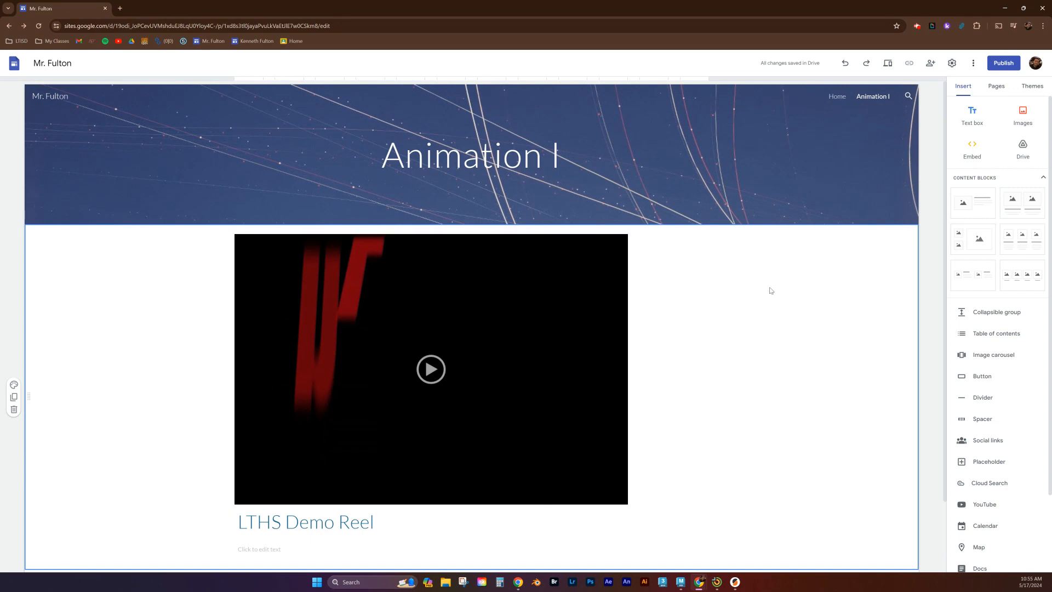
pyautogui.click(1003, 63)
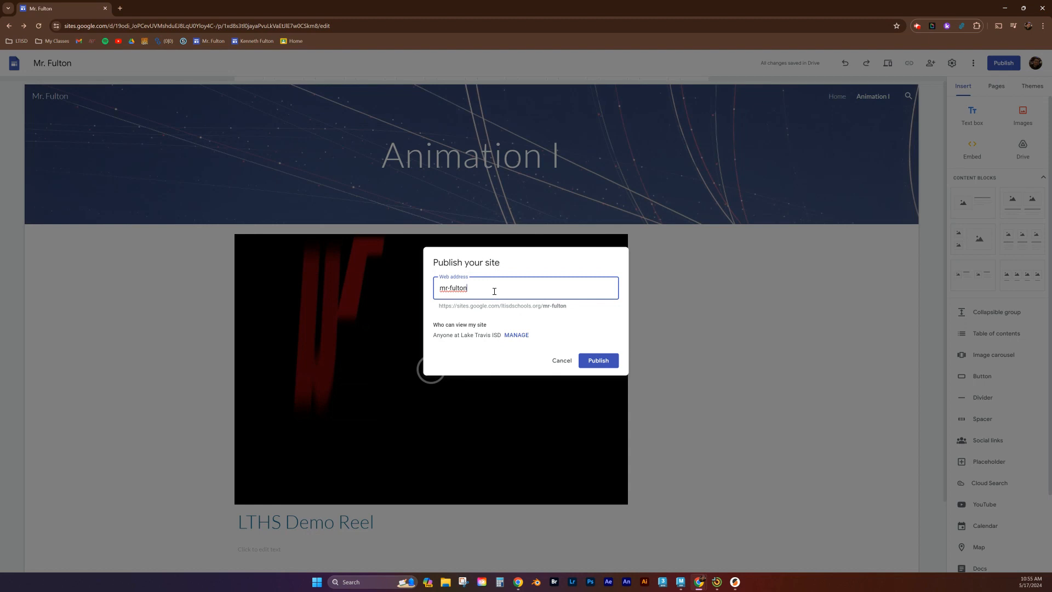
pyautogui.write('-sample-')
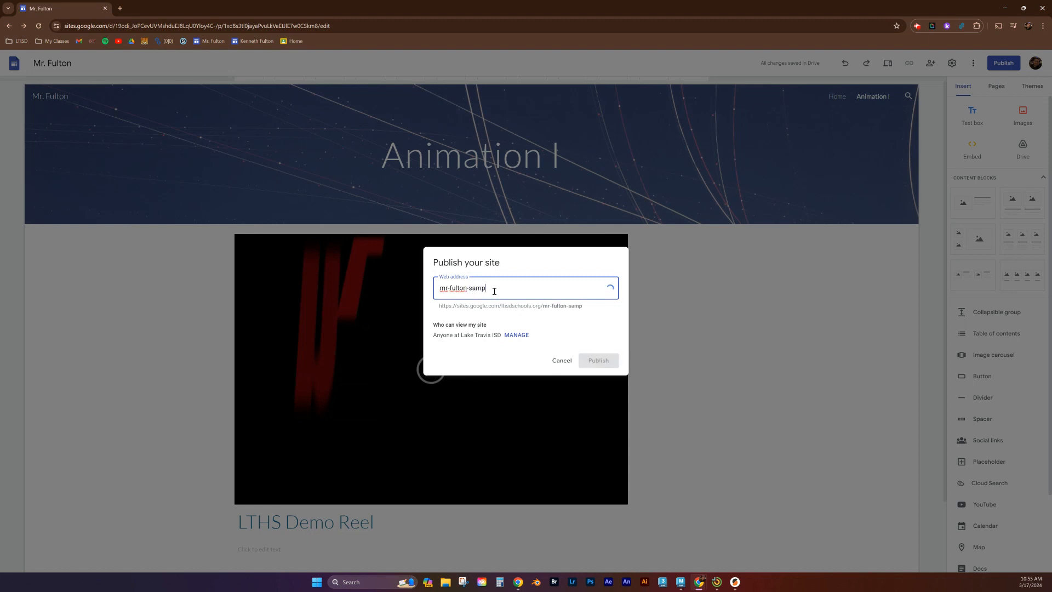
pyautogui.press('BackSpace')
pyautogui.press('BackSpace')
pyautogui.press('BackSpace')
pyautogui.press('BackSpace')
pyautogui.press('BackSpace')
pyautogui.press('BackSpace')
pyautogui.write('demo-site')
pyautogui.click(602, 362)
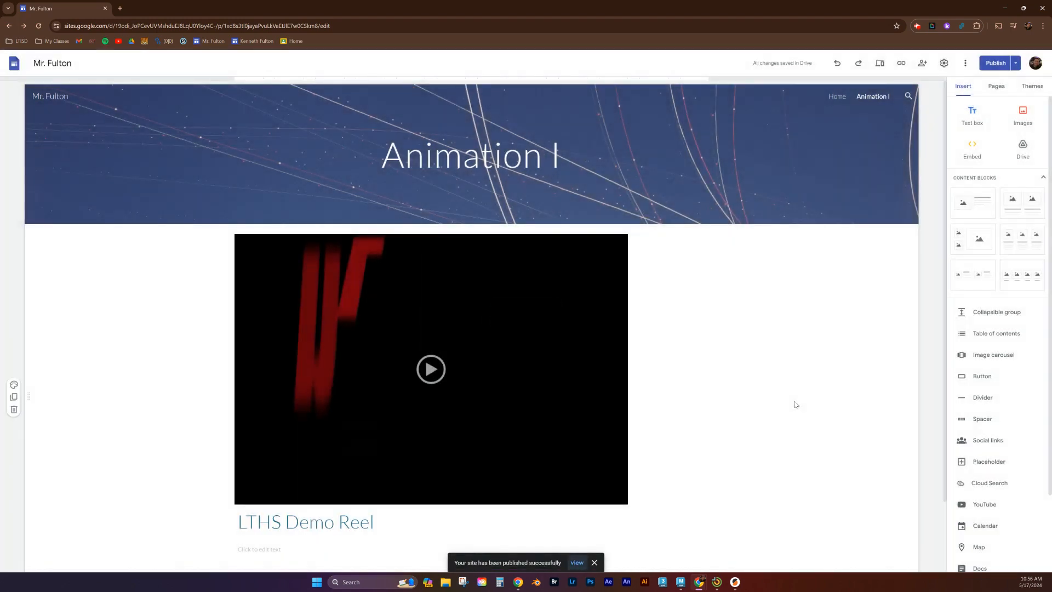
# Step: Open the published version of the site to view it
pyautogui.click(1017, 65)
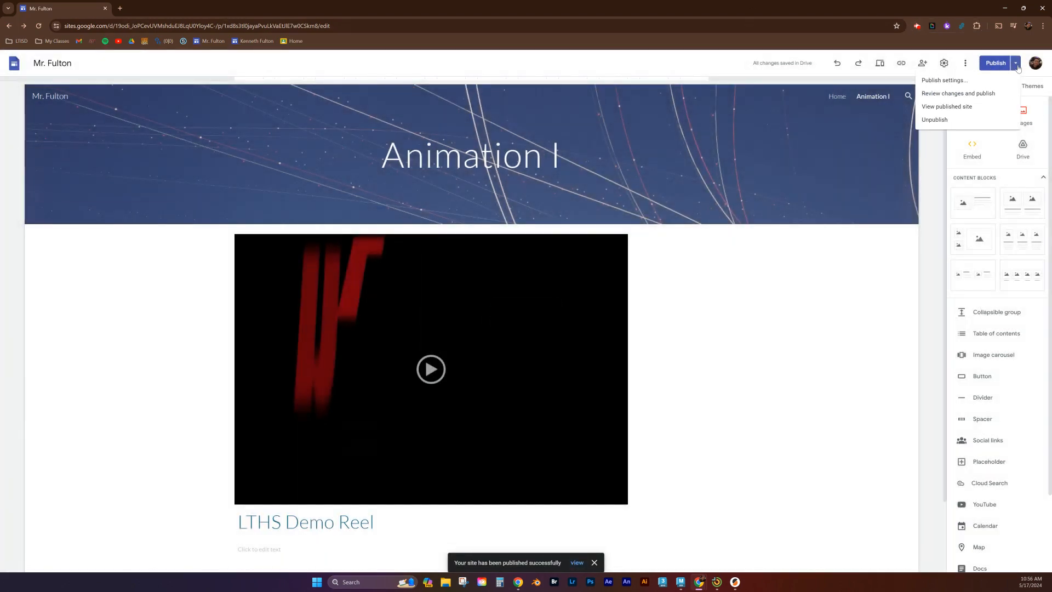
pyautogui.click(953, 107)
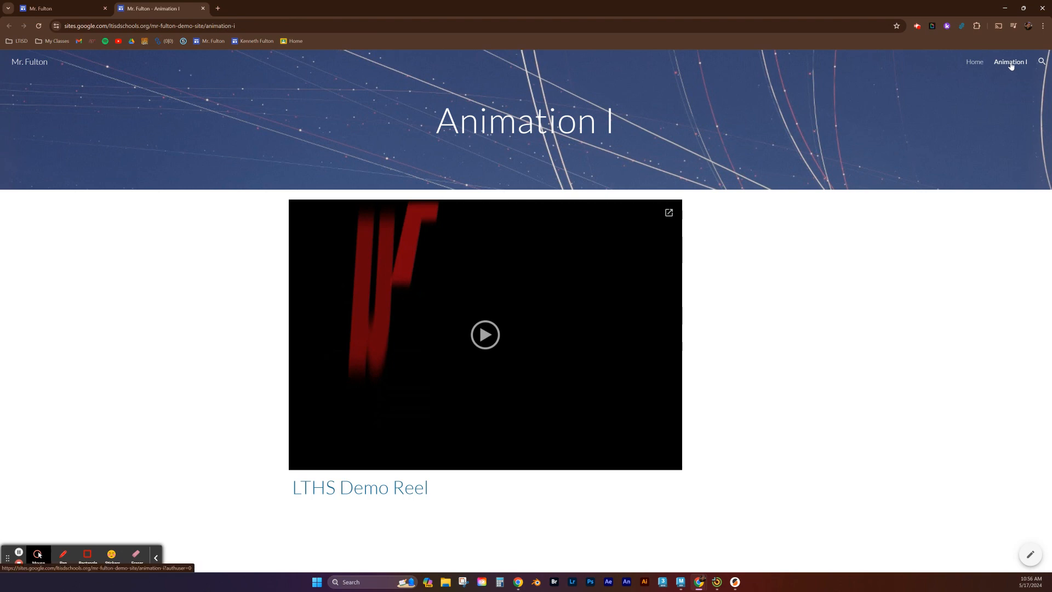
pyautogui.click(65, 8)
pyautogui.click(153, 7)
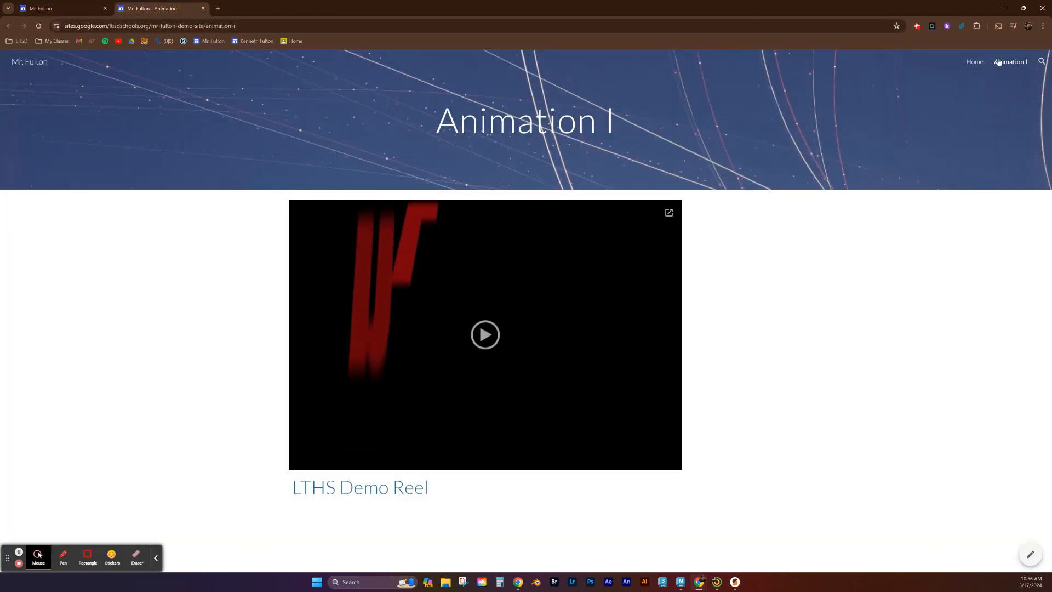
# Step: Check the published Home and Animation I pages, and briefly play the demo reel before pausing it
pyautogui.click(970, 61)
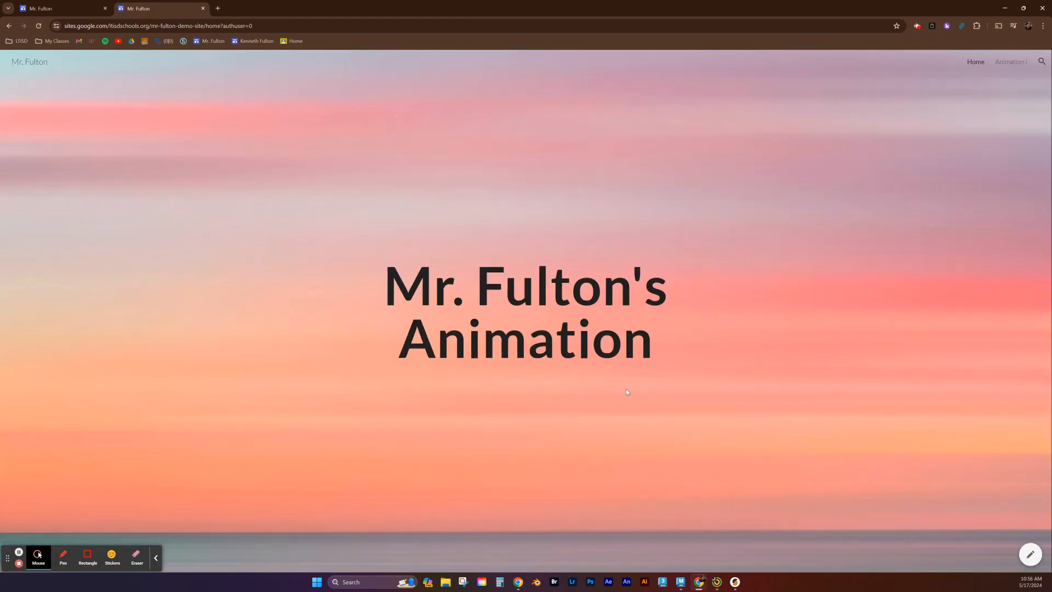
pyautogui.click(999, 64)
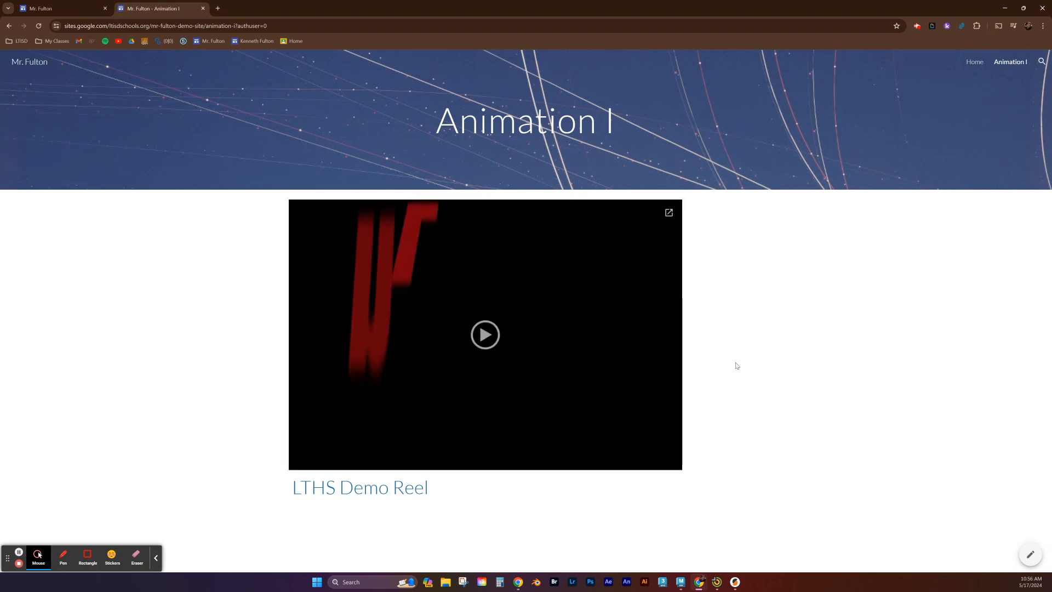
pyautogui.click(485, 333)
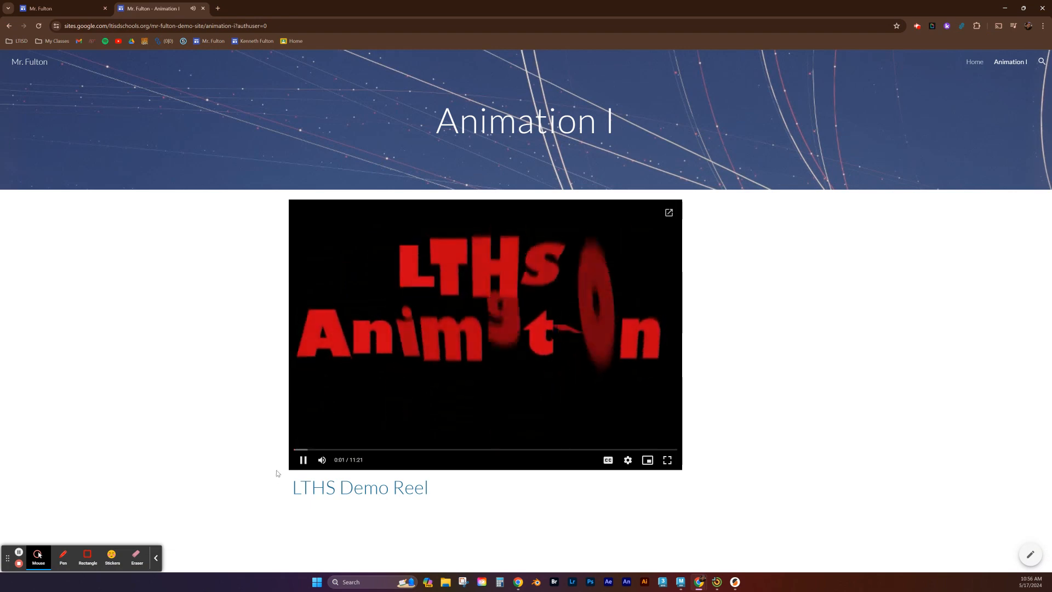
pyautogui.click(302, 460)
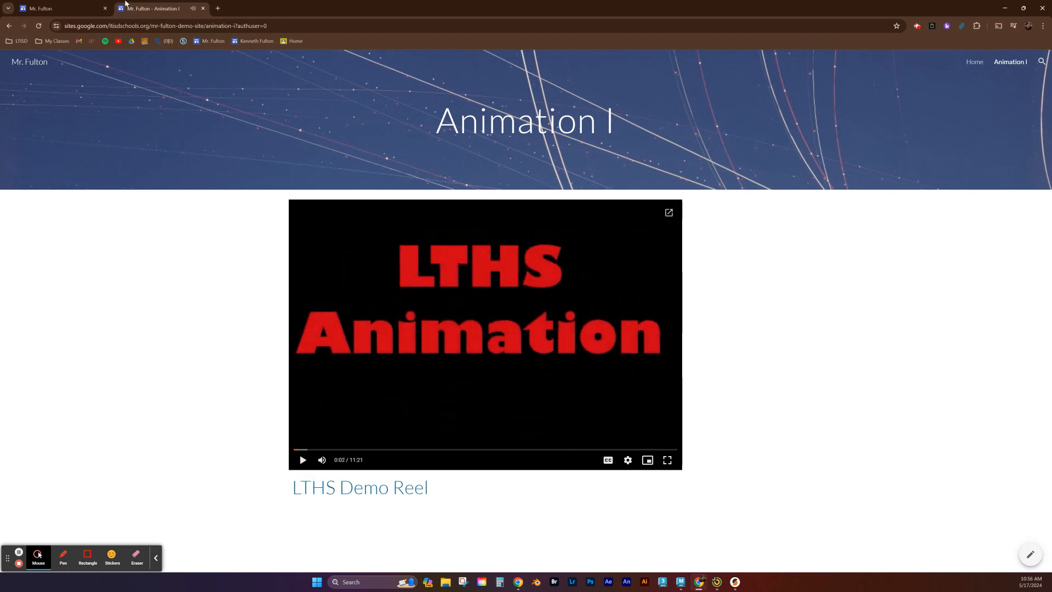
# Step: Return to the site editor and copy the published site's link from the sharing settings
pyautogui.hotkey('ctrl', 'pageup')
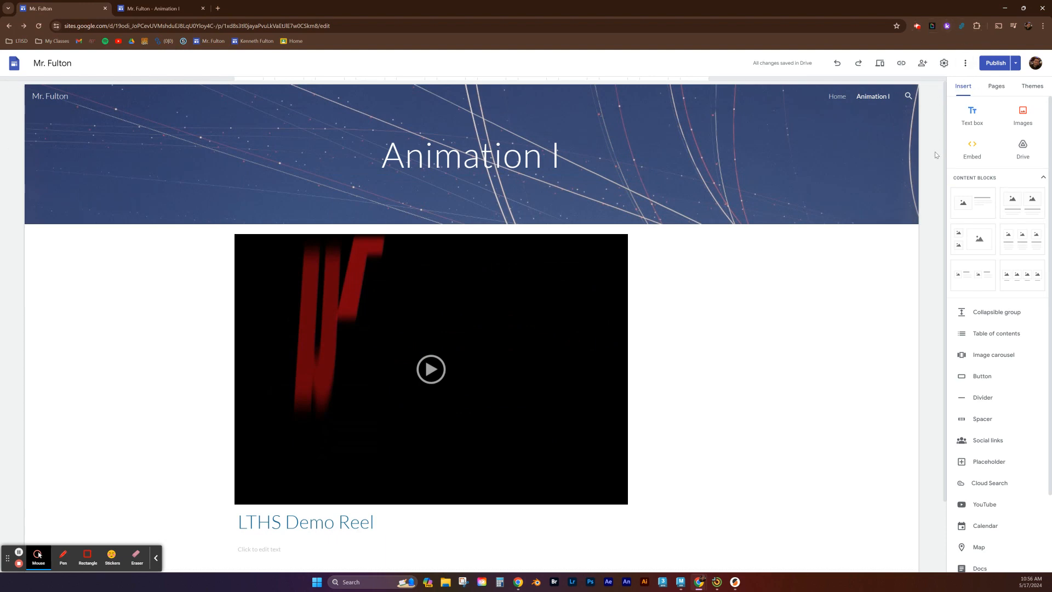
pyautogui.click(923, 65)
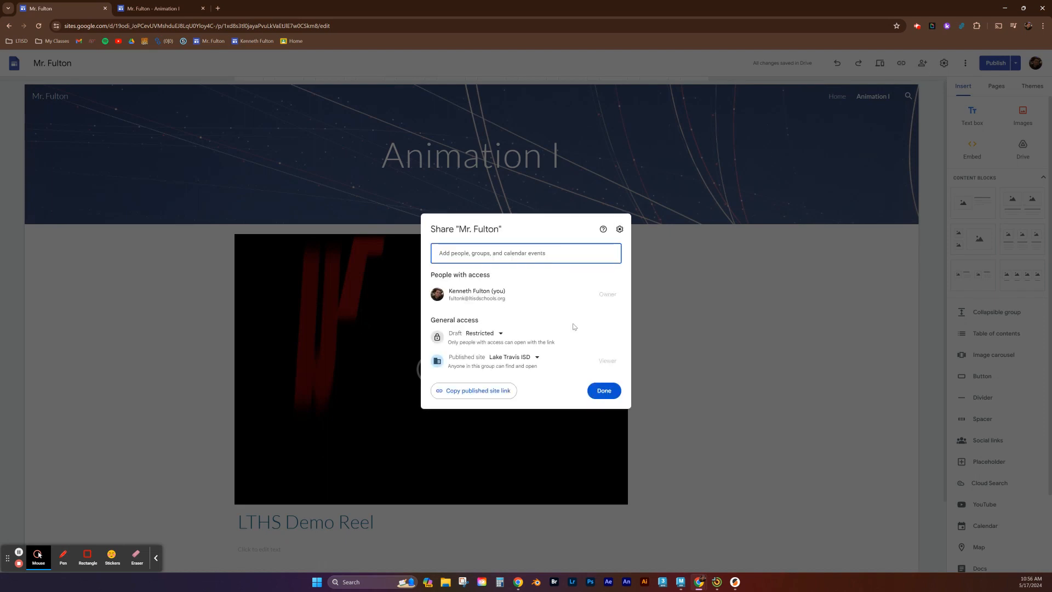
pyautogui.click(477, 392)
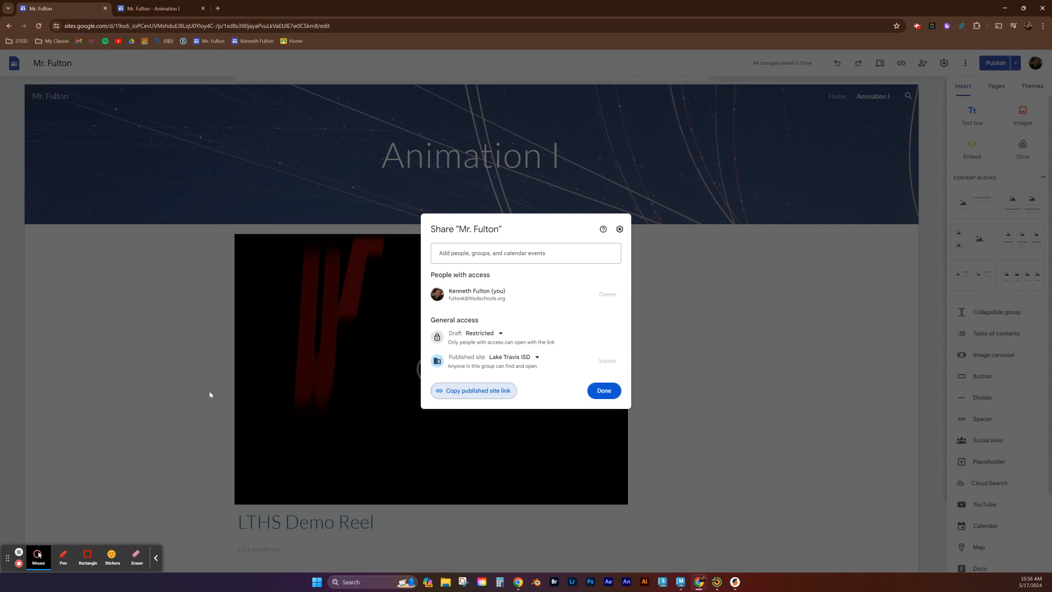
pyautogui.click(613, 390)
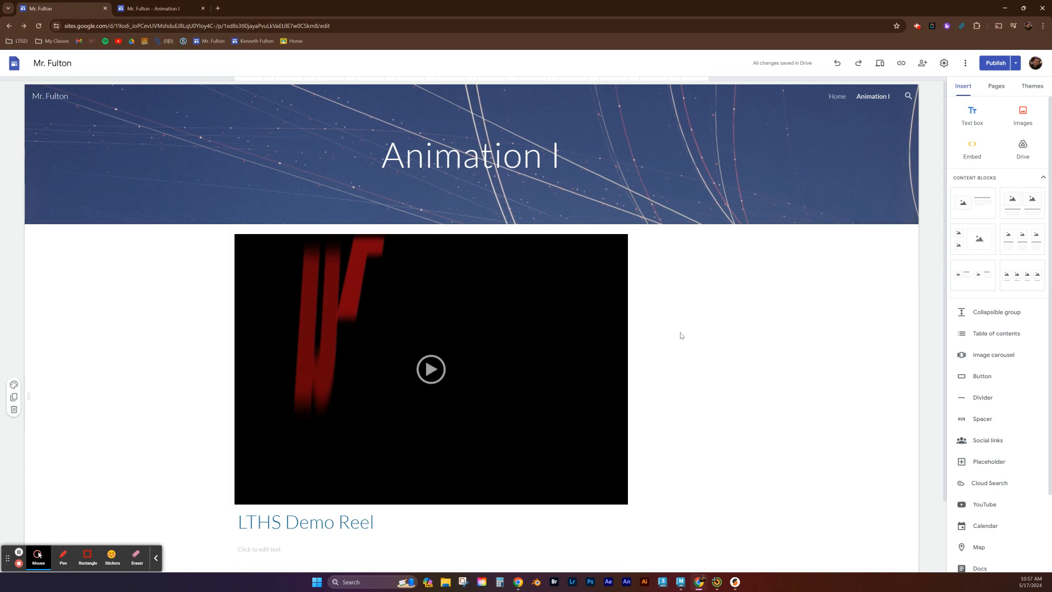
pyautogui.scroll(-2, 681, 335)
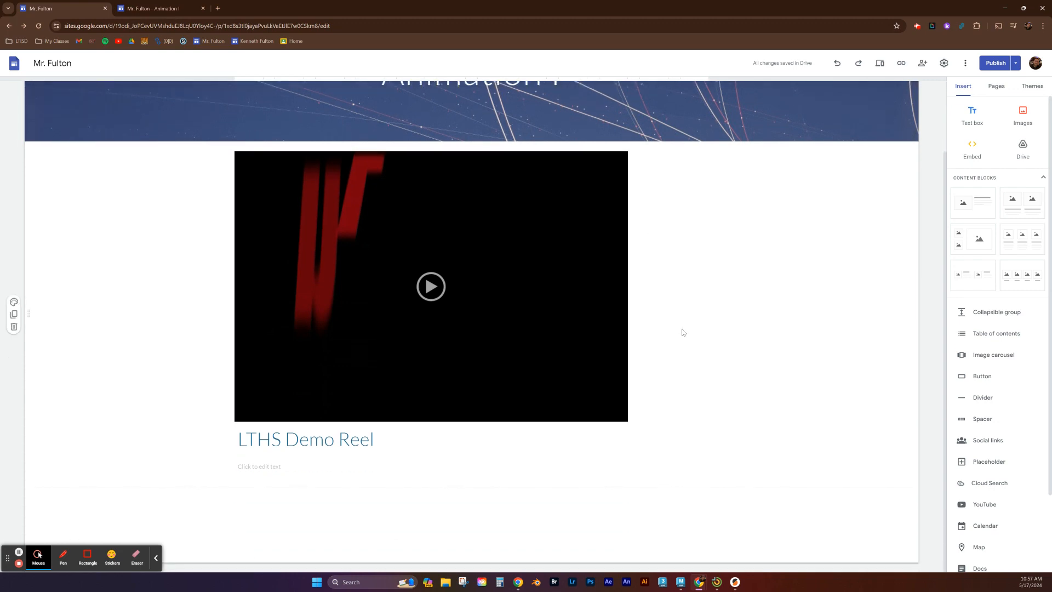
pyautogui.scroll(2, 682, 333)
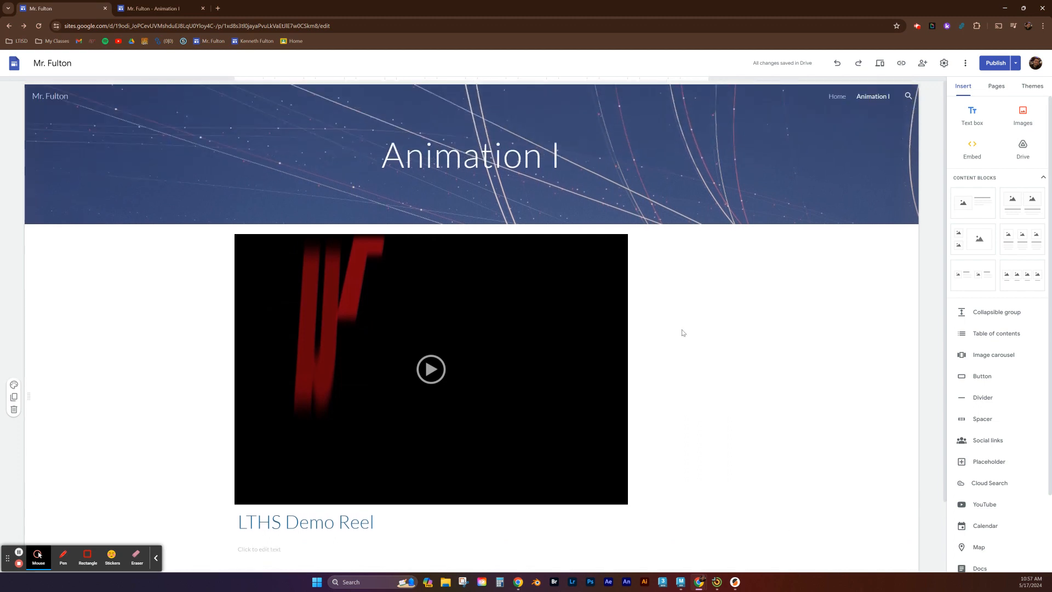